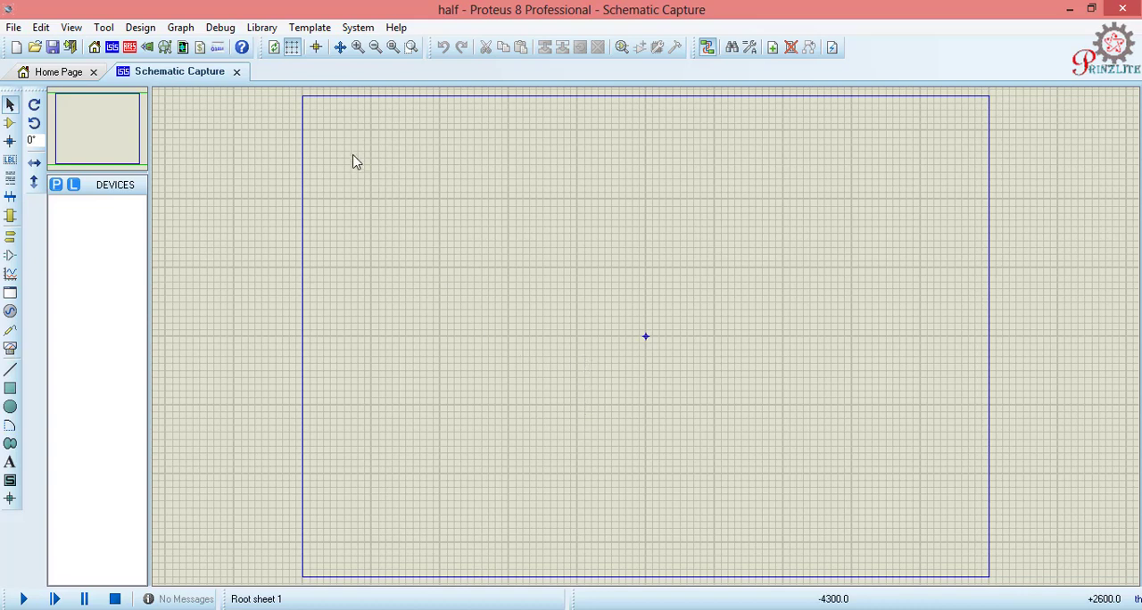
Step: Search the component library for "diode" and add the generic DIODE from the DEVICE library to the device list
click(621, 49)
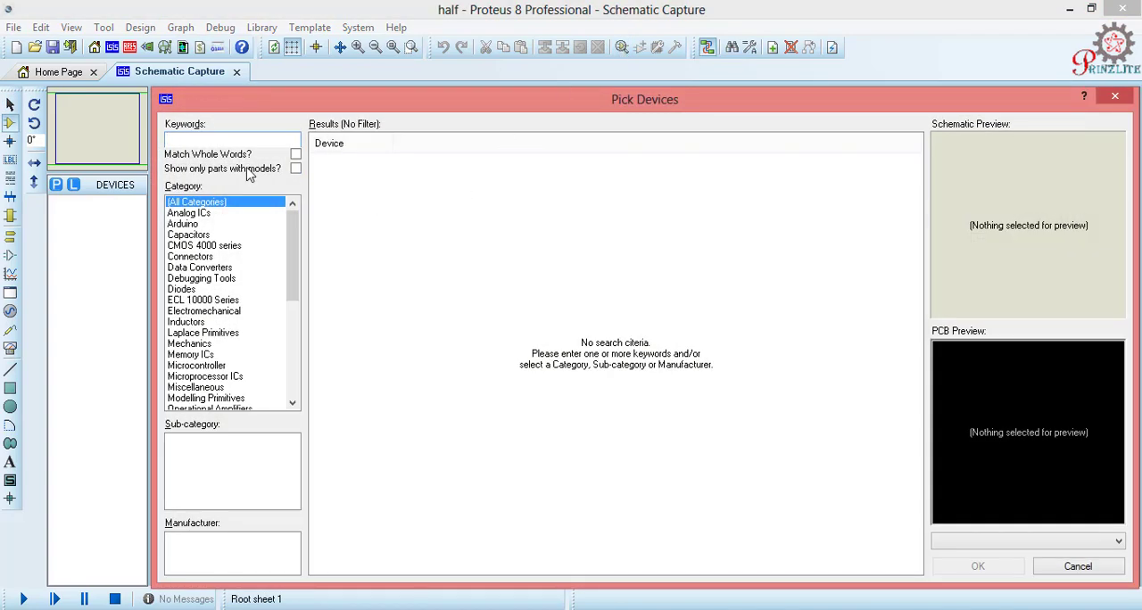
click(207, 139)
text(dio)
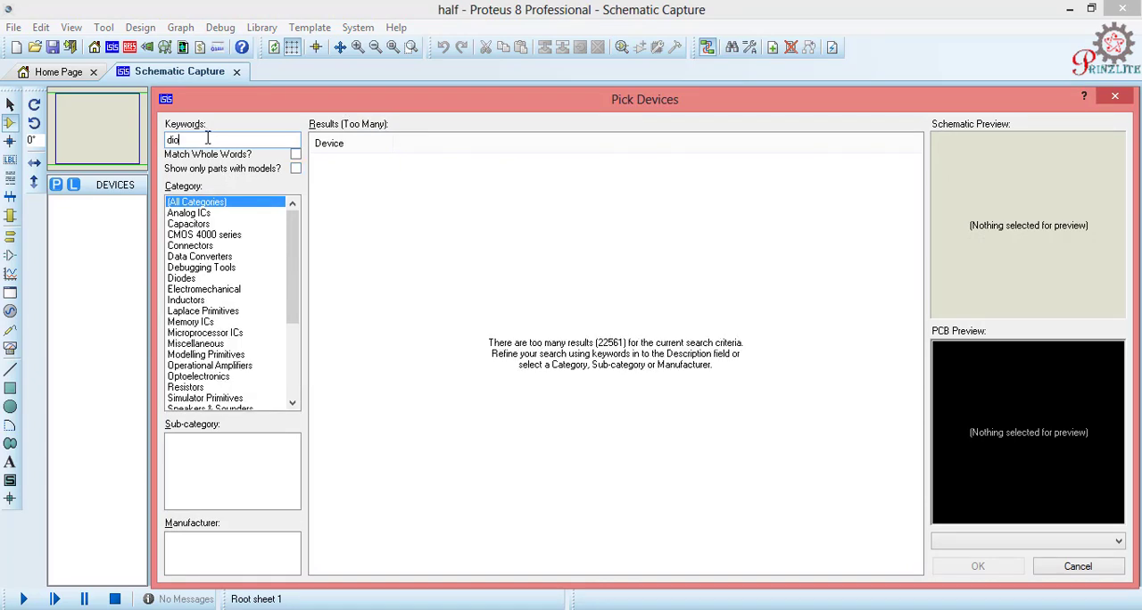
text(de)
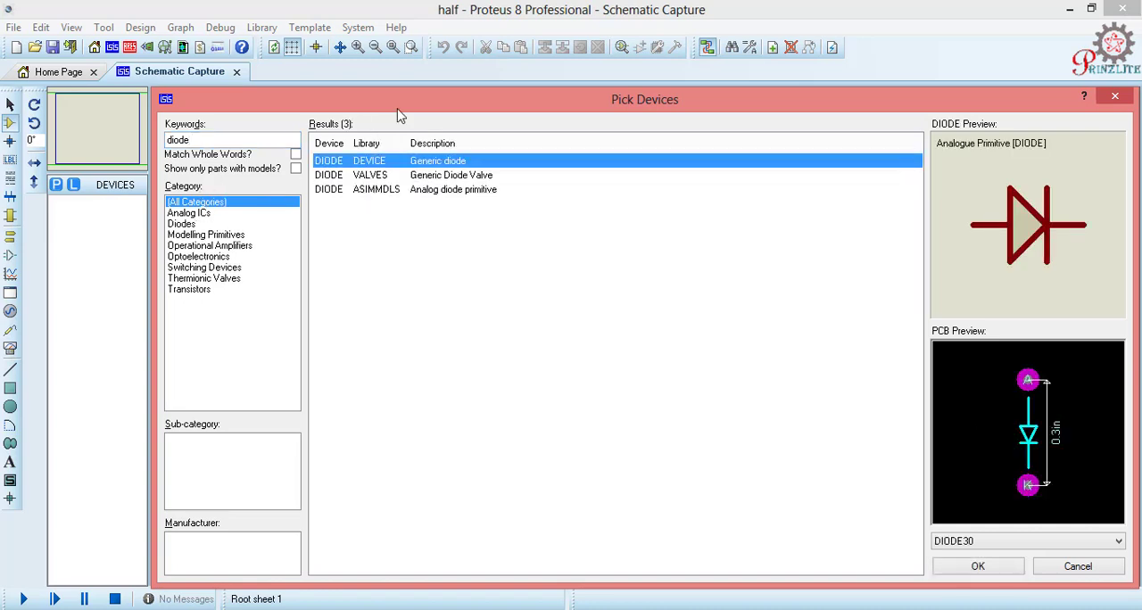
double_click(413, 168)
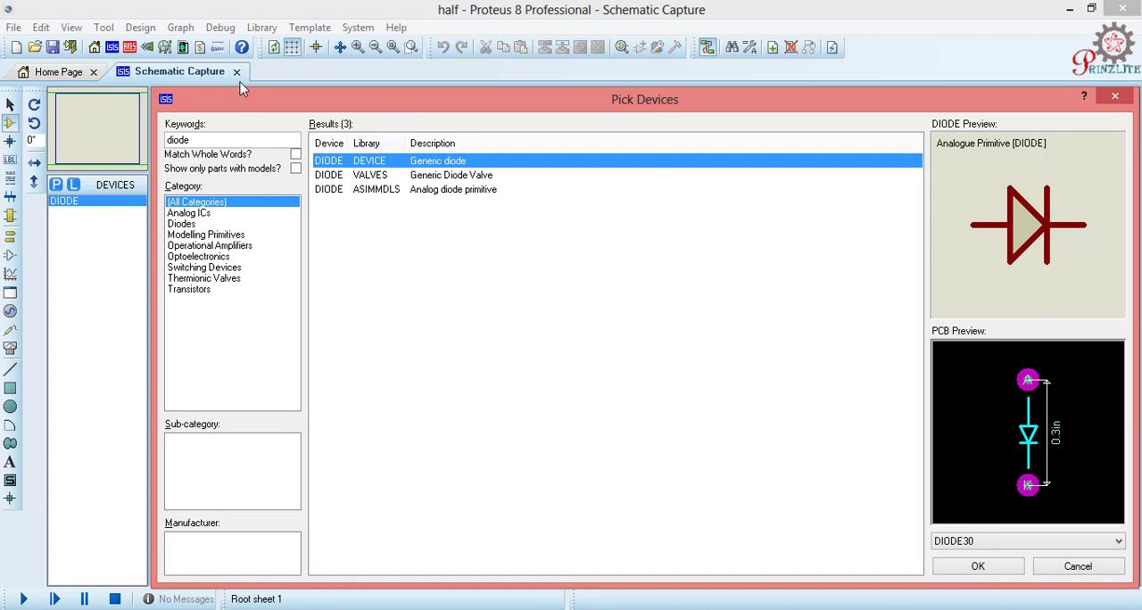
Step: Search for "resistor" and add the 100R 0.6W metal film resistor MINRES100R to the device list
double_click(225, 137)
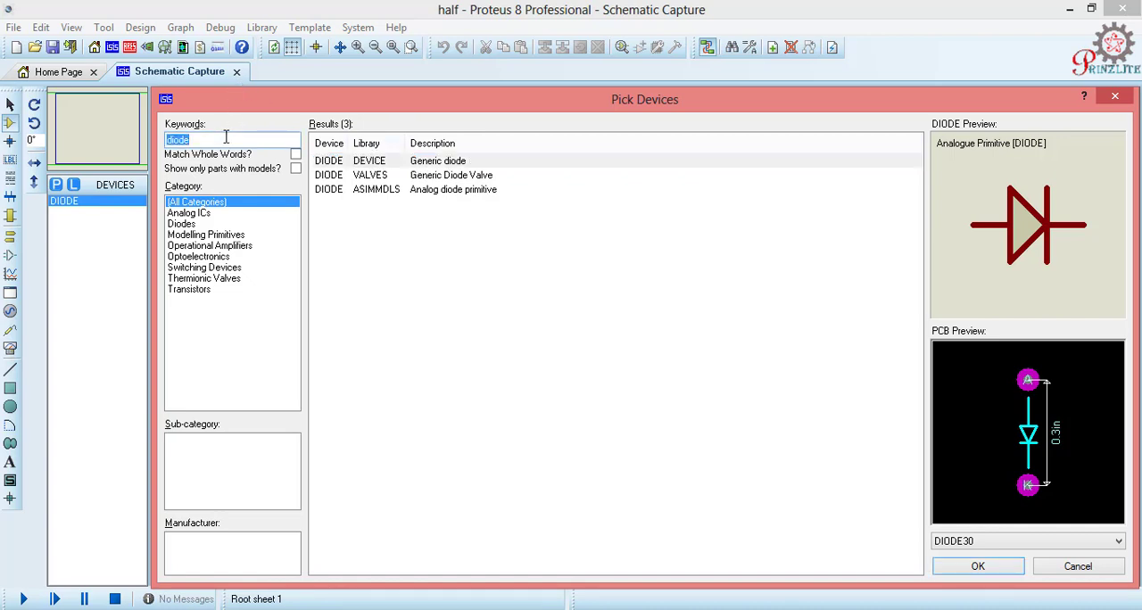
text(resistor)
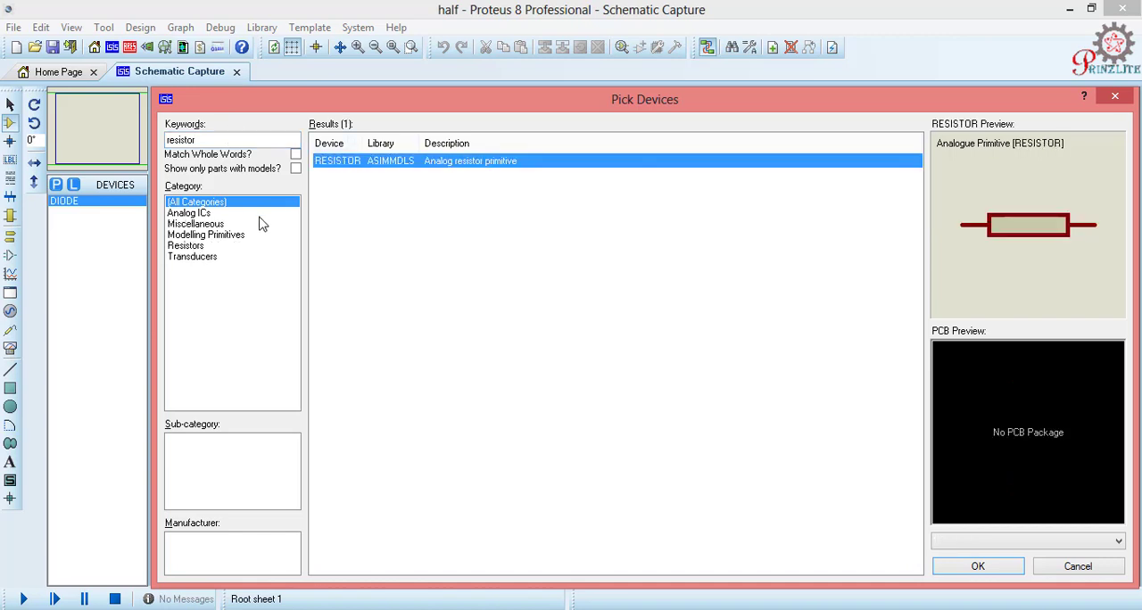
click(181, 246)
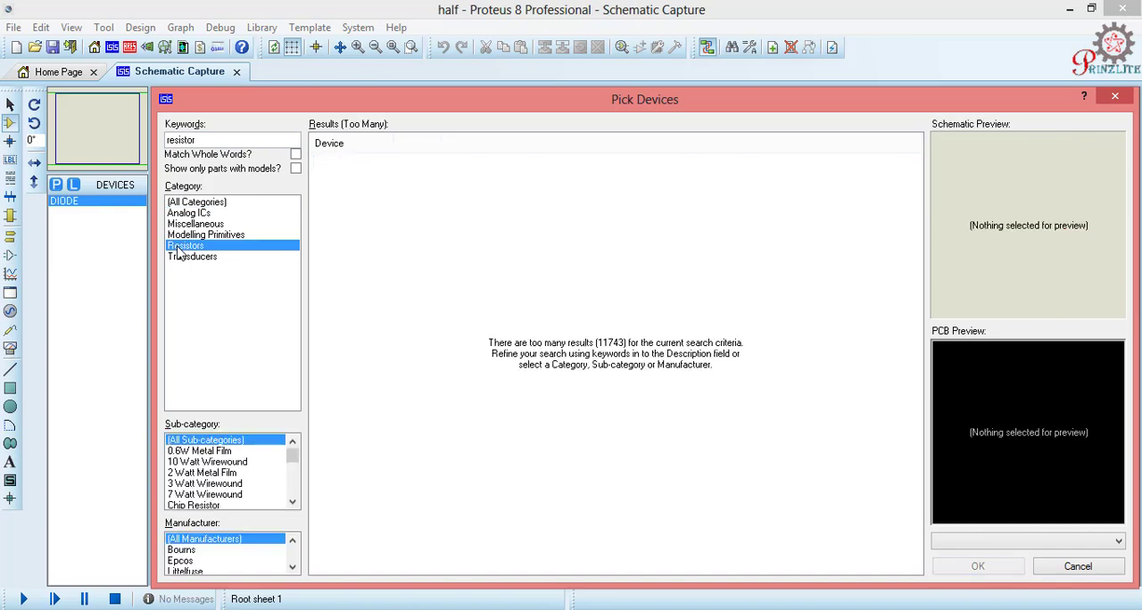
click(206, 452)
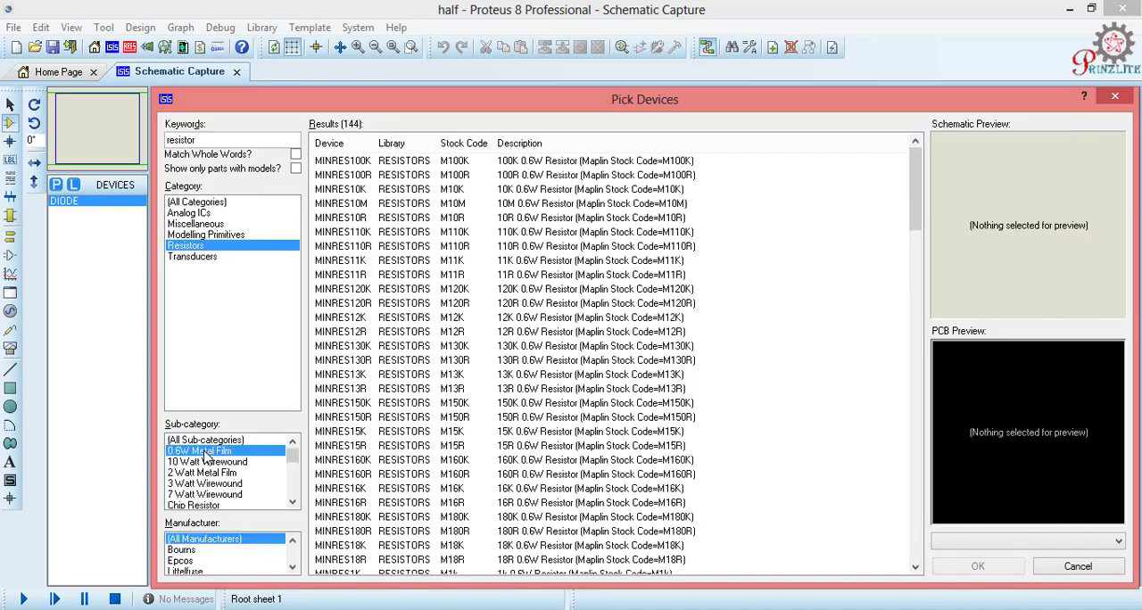
double_click(528, 176)
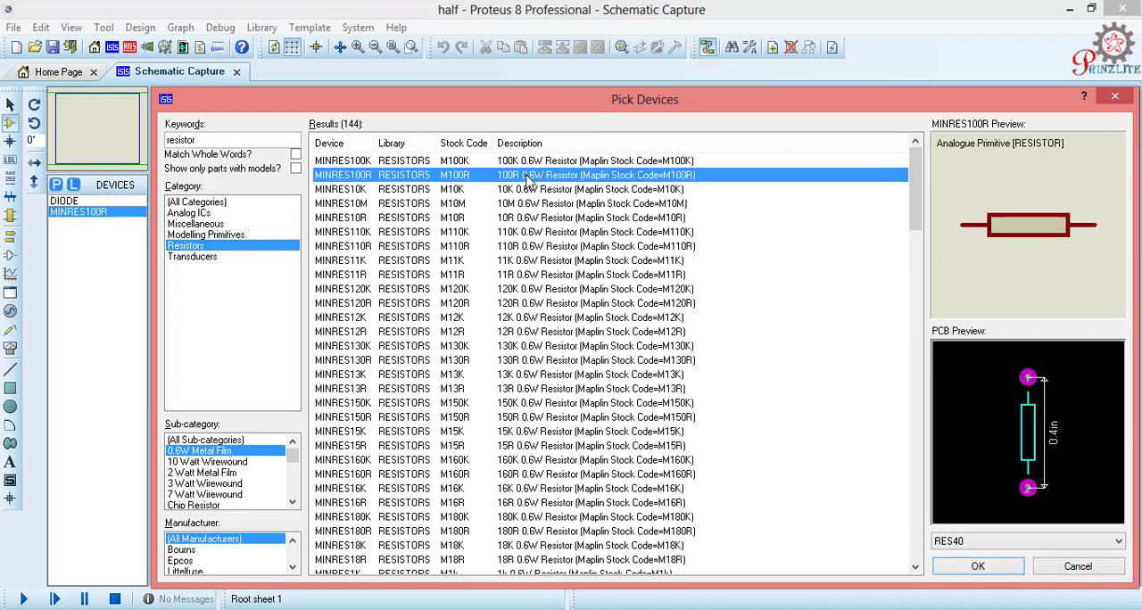
Step: Search for "voltage source", add the sine wave AC source VSINE to the device list and finish picking devices
click(200, 139)
double_click(200, 139)
text(v)
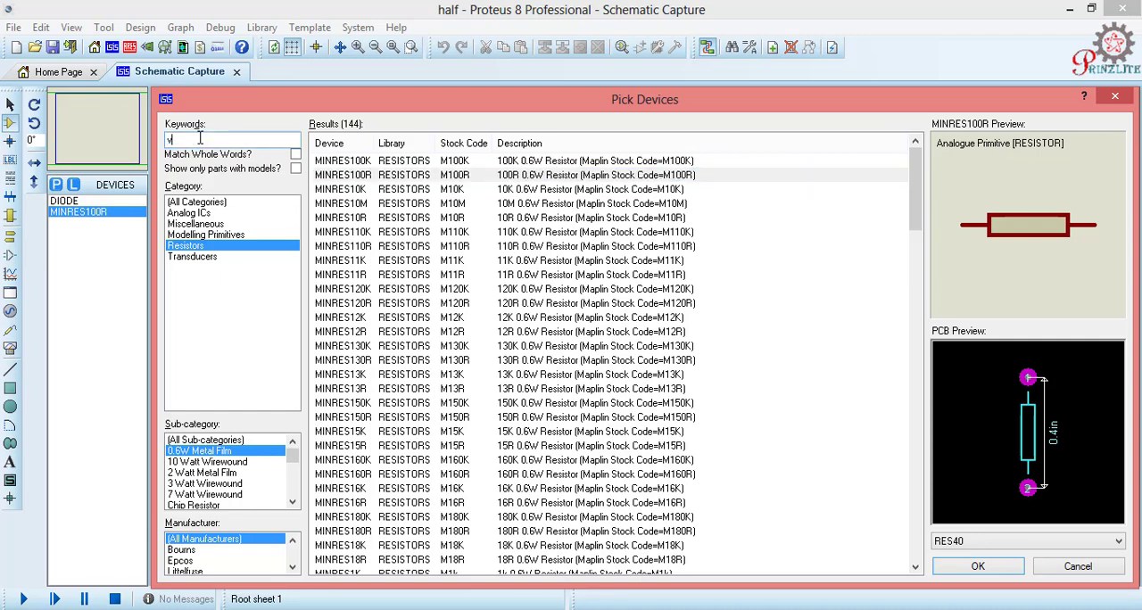
text(olta)
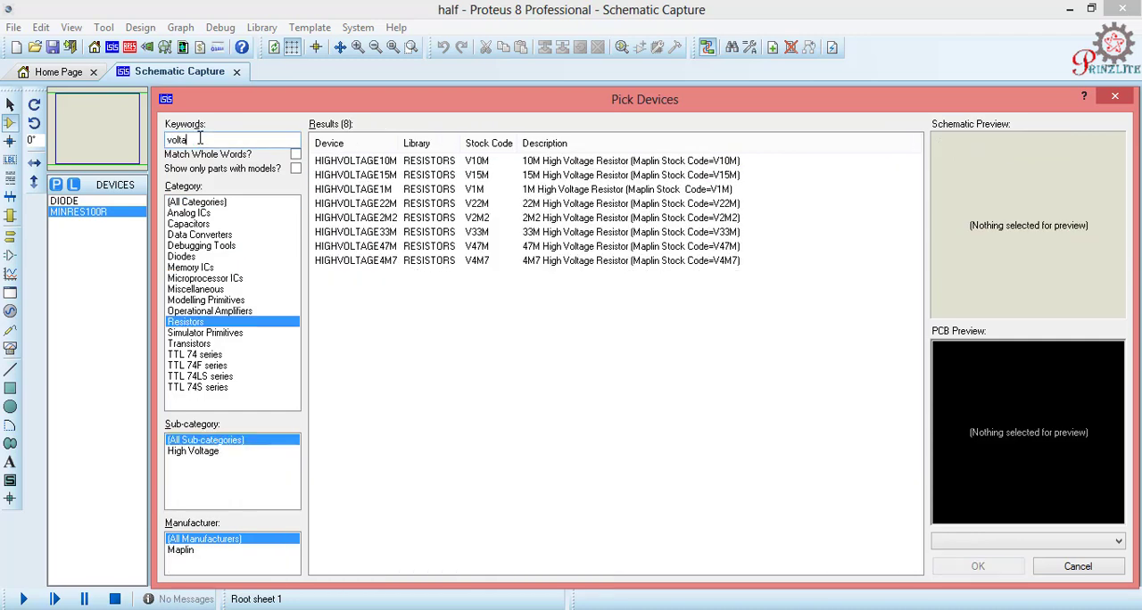
text(ge source)
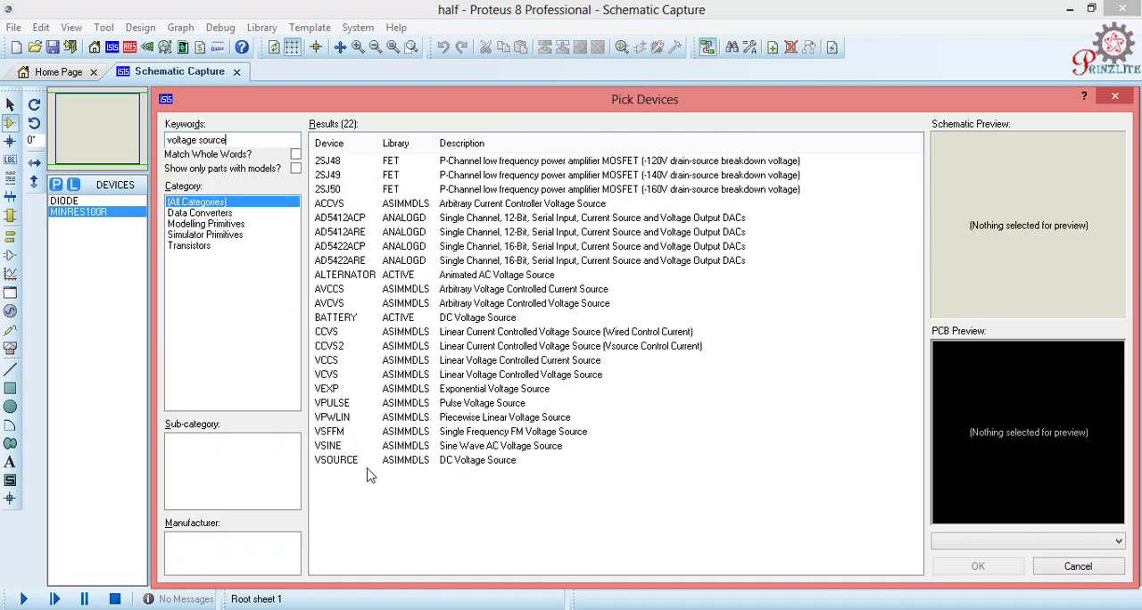
double_click(440, 449)
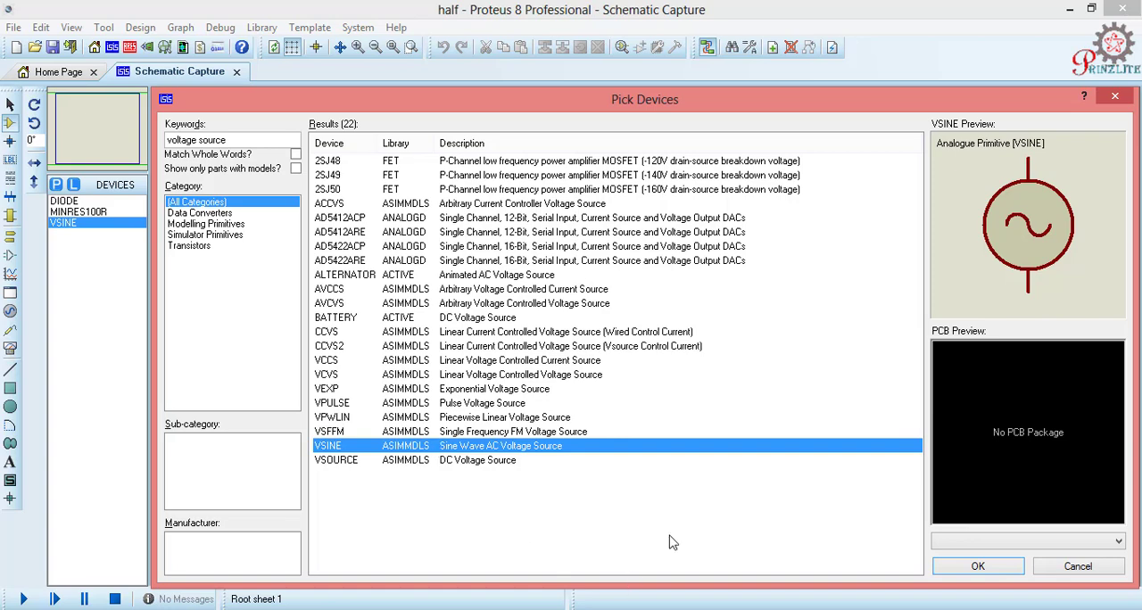
click(978, 567)
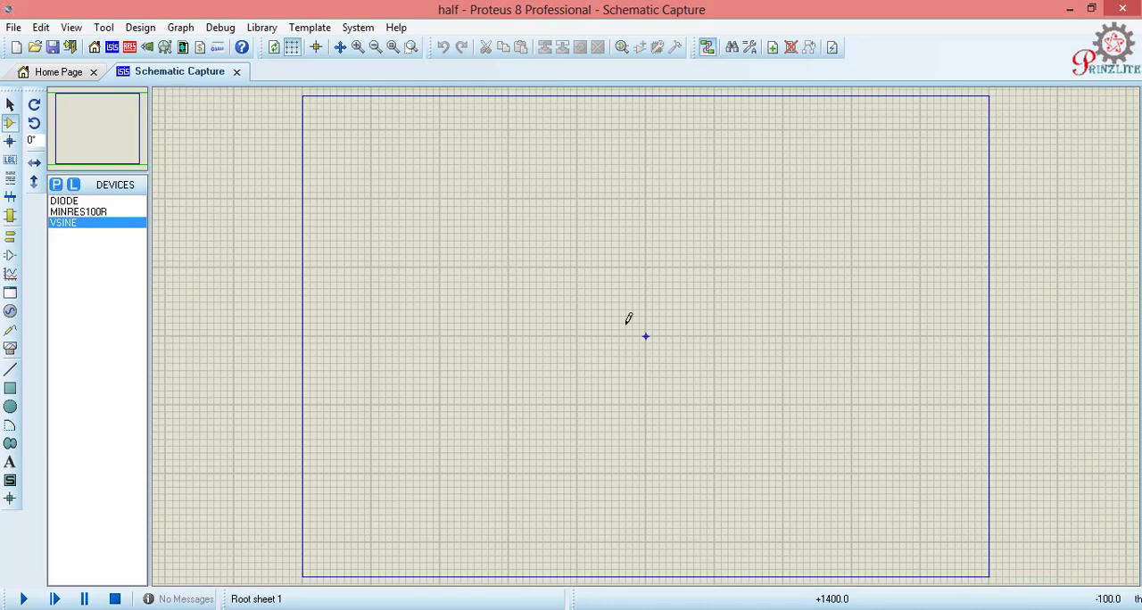
Step: Place the diode in the upper-left part of the sheet and the MINRES100R resistor below and right of it
click(86, 201)
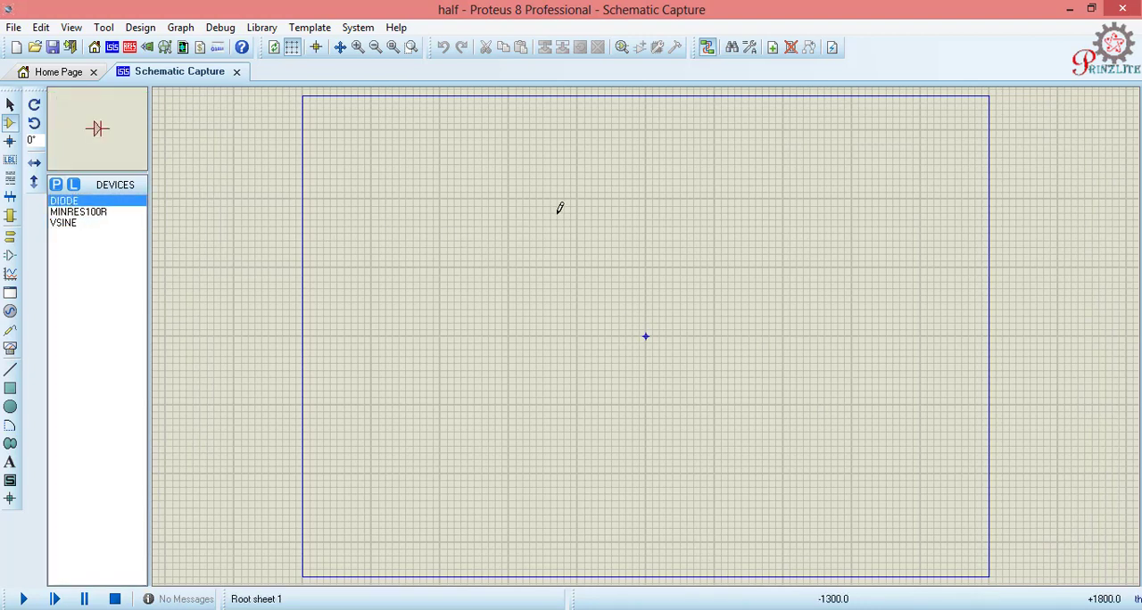
click(652, 208)
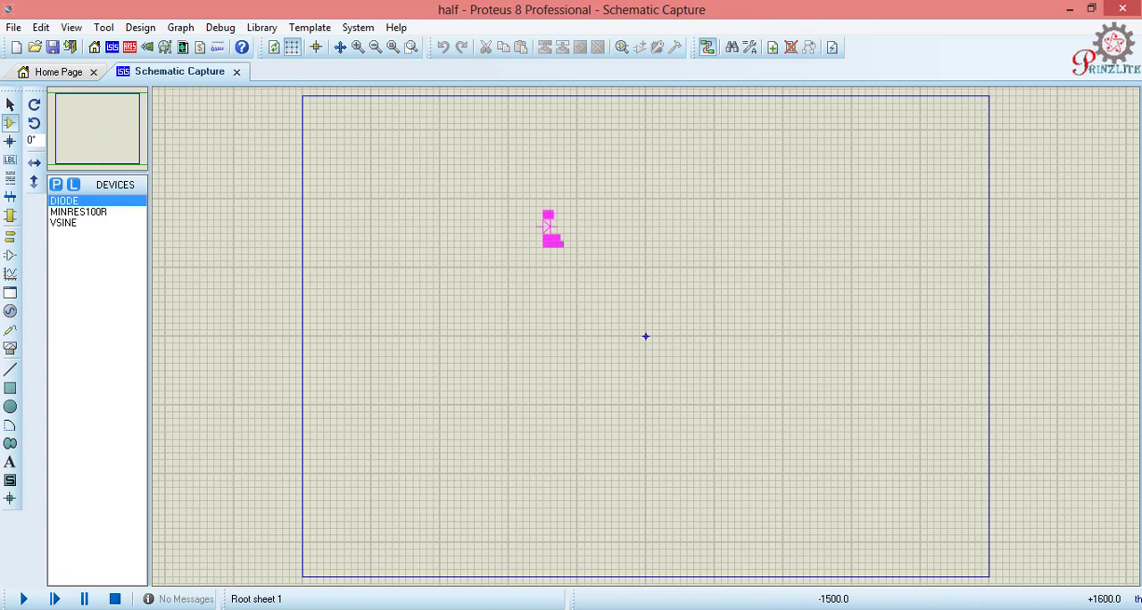
click(486, 220)
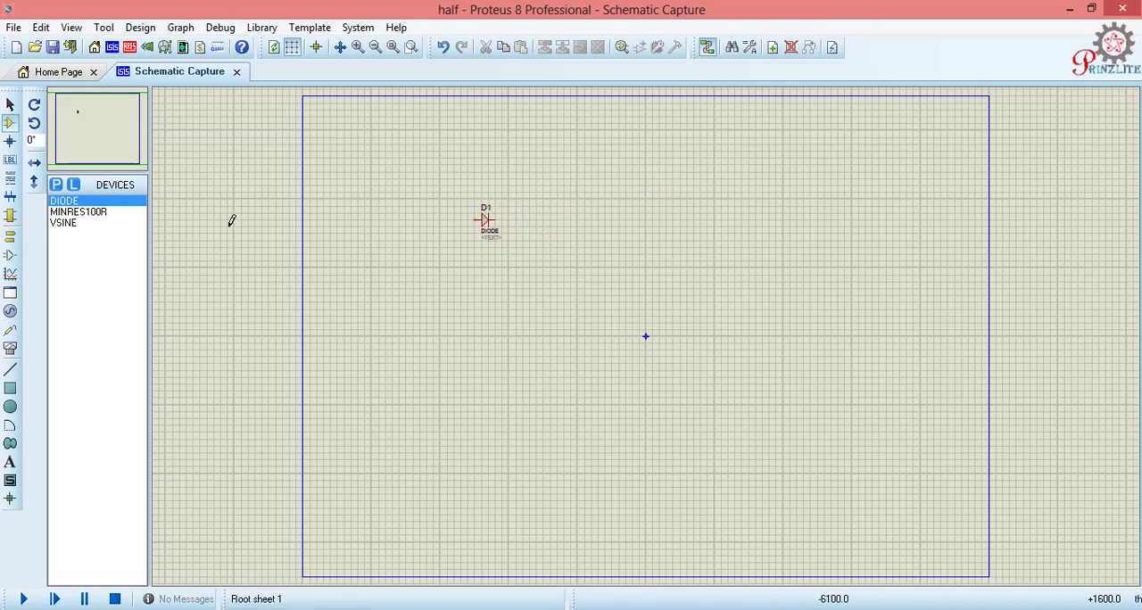
click(92, 214)
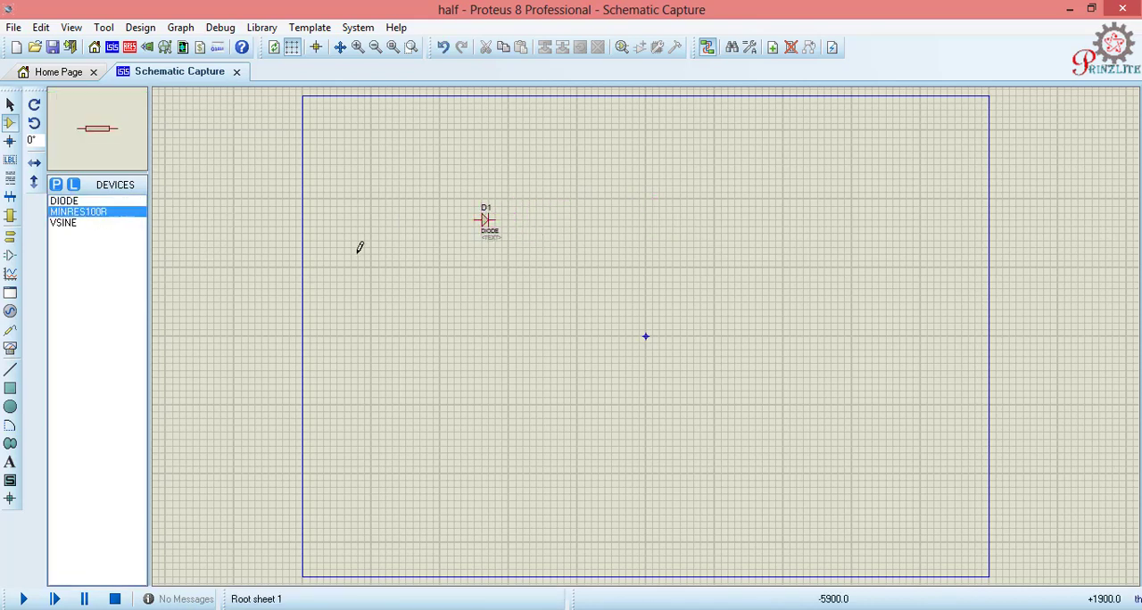
click(495, 262)
click(532, 283)
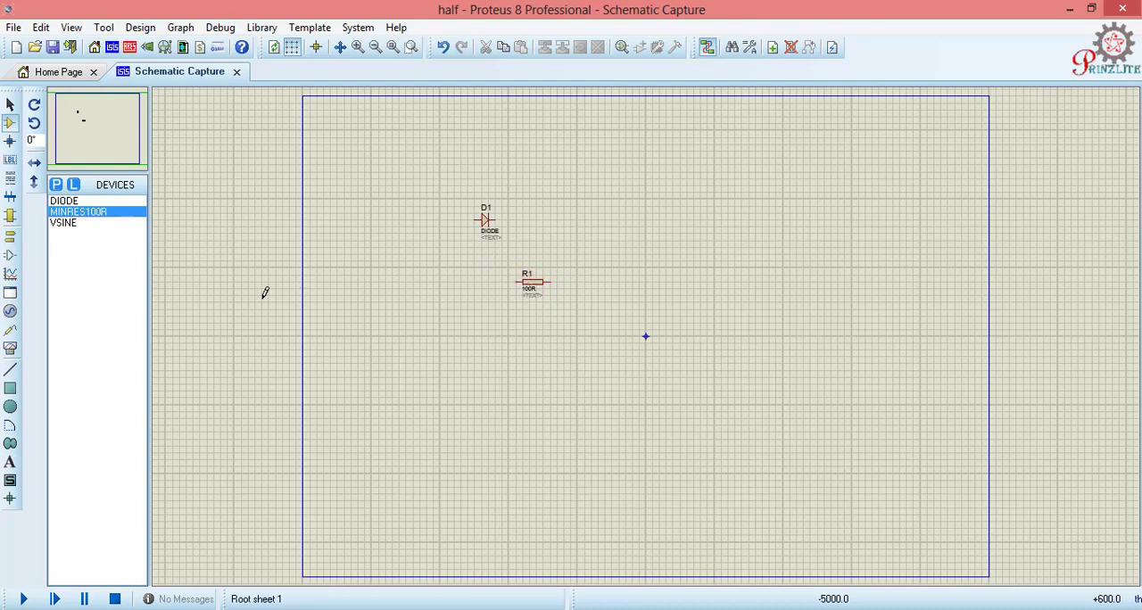
Step: Place the VSINE source on the sheet, below and left of the diode
click(63, 231)
click(369, 276)
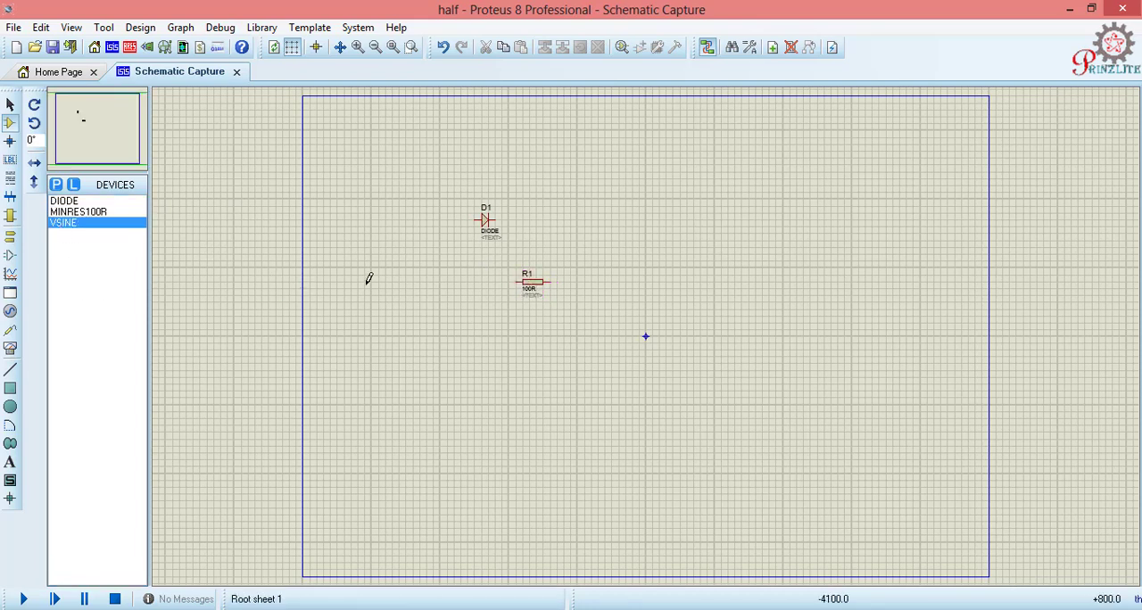
click(379, 268)
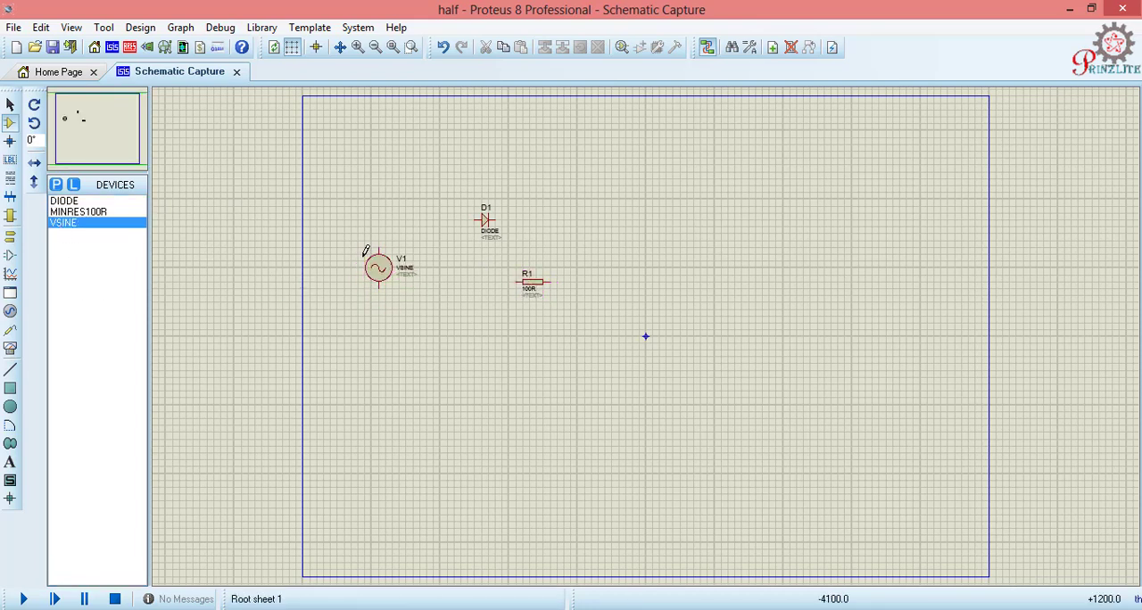
Step: Rotate resistor R1 clockwise to stand vertically and shift it slightly down and right
right_click(534, 285)
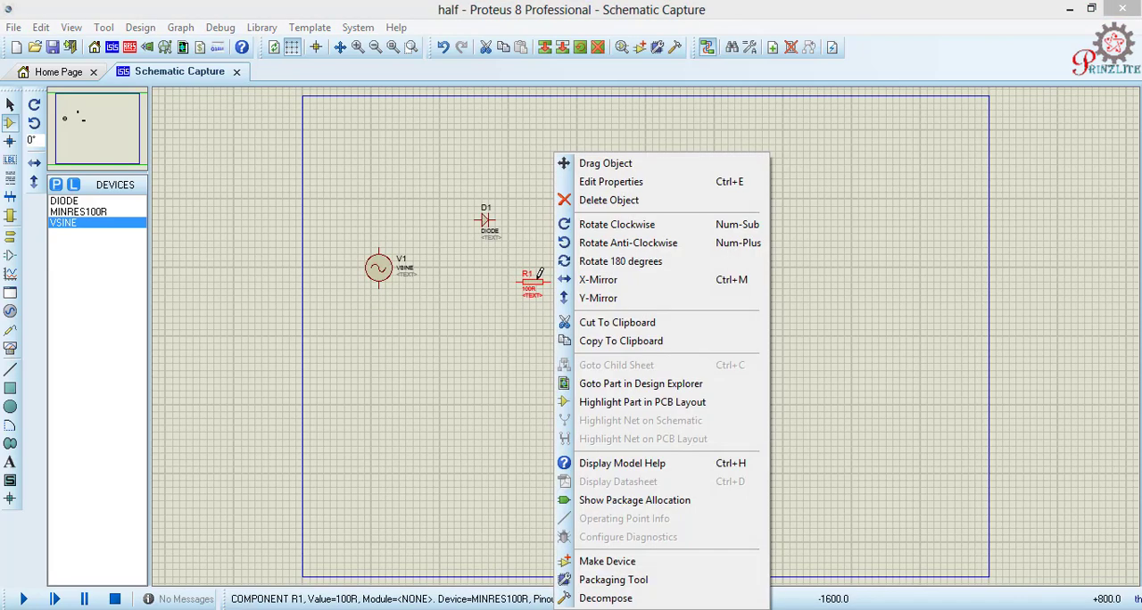
click(622, 223)
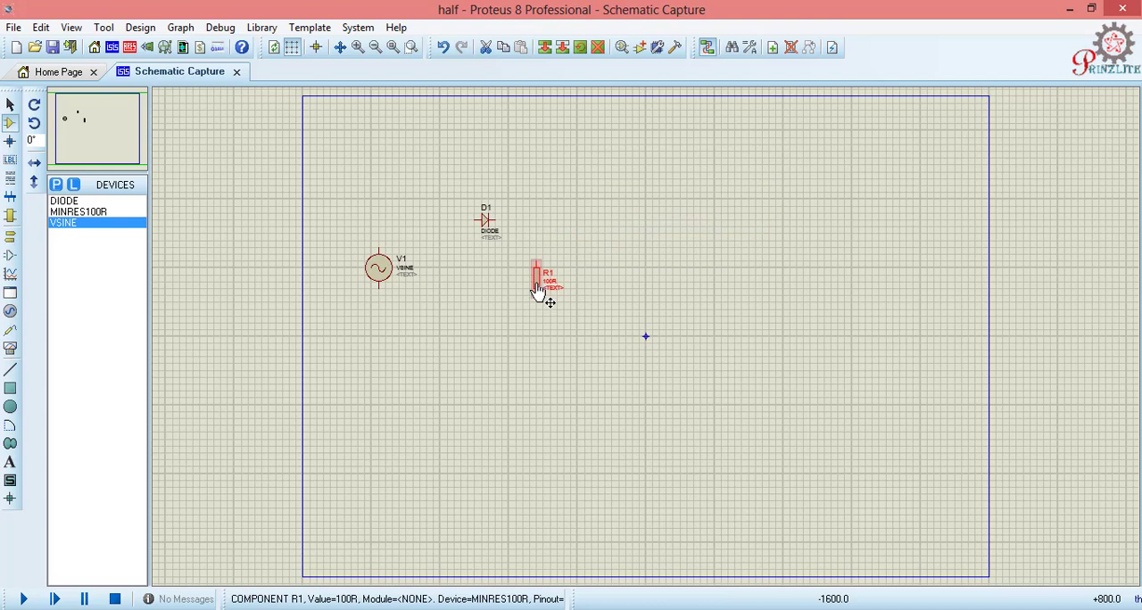
drag(538, 285, 546, 293)
click(527, 117)
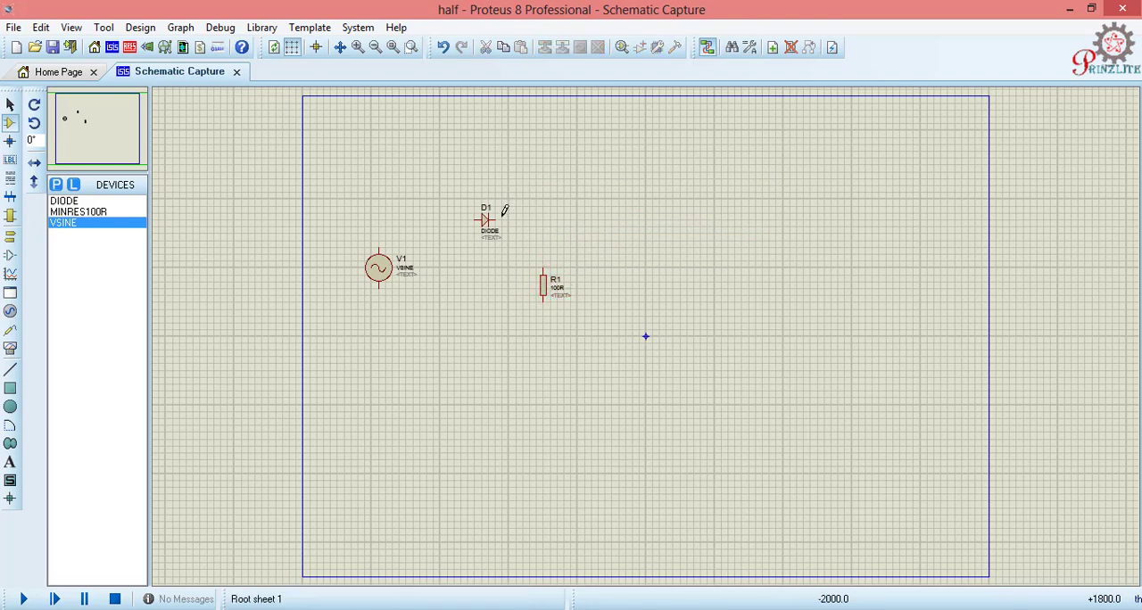
Step: Wire D1's cathode to R1's upper pin, its anode to V1's upper pin, and V1's lower pin to R1's lower pin
click(496, 219)
click(544, 265)
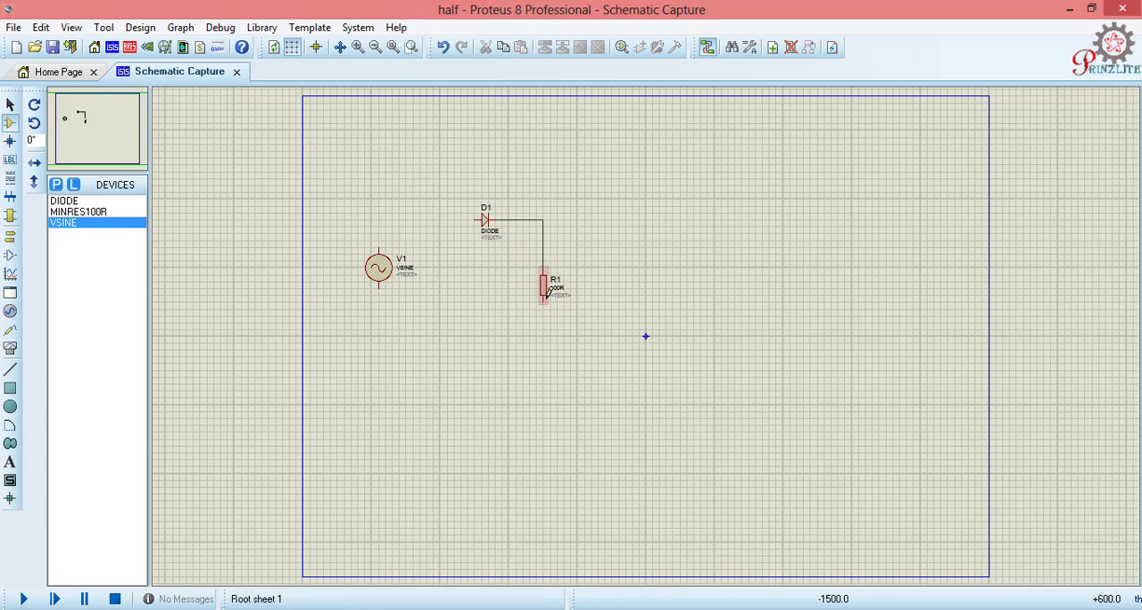
click(475, 219)
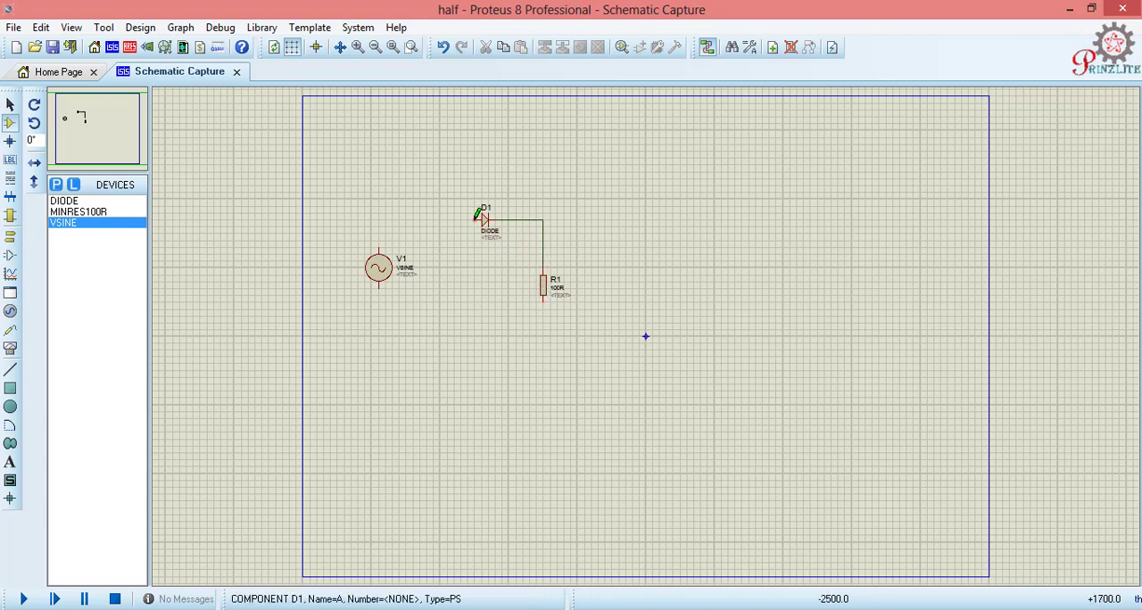
click(378, 254)
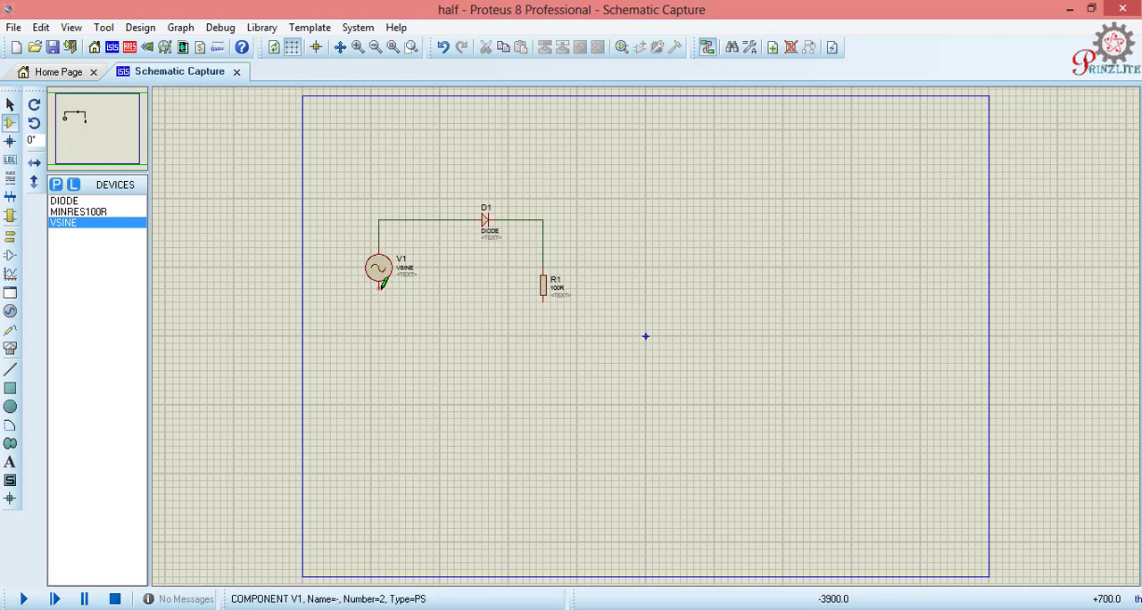
click(381, 283)
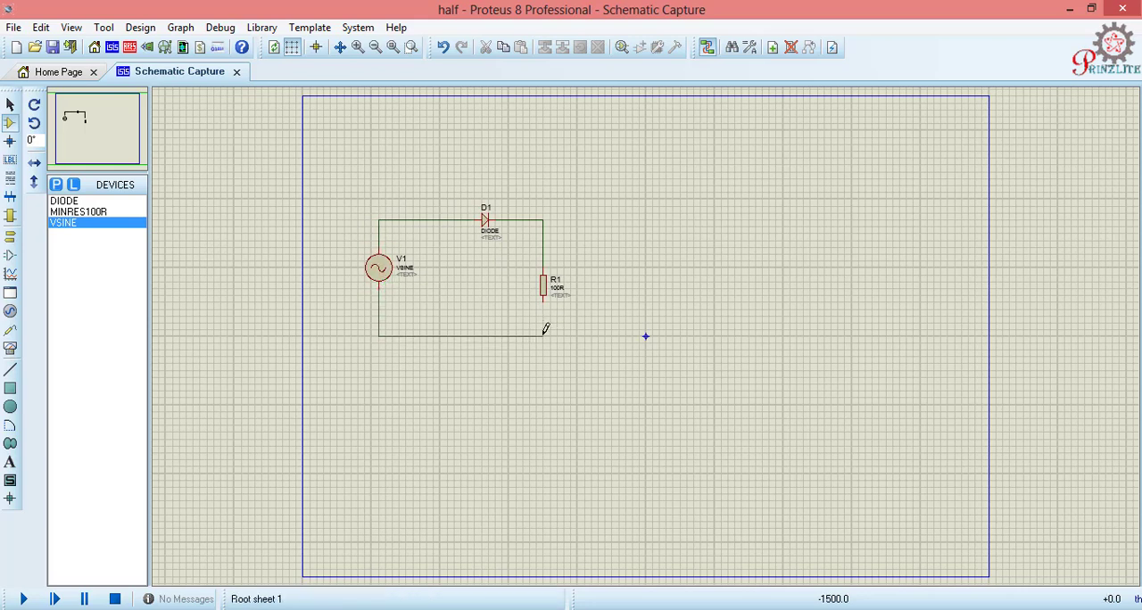
click(544, 301)
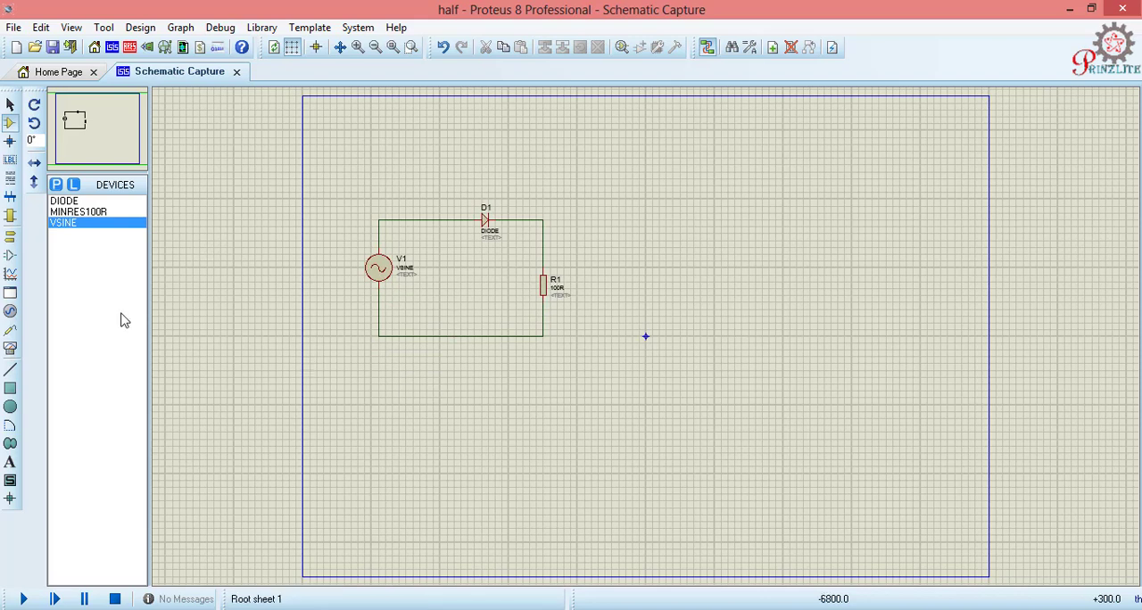
Step: Place a ground terminal below the circuit's bottom wire and connect it to that wire
click(11, 239)
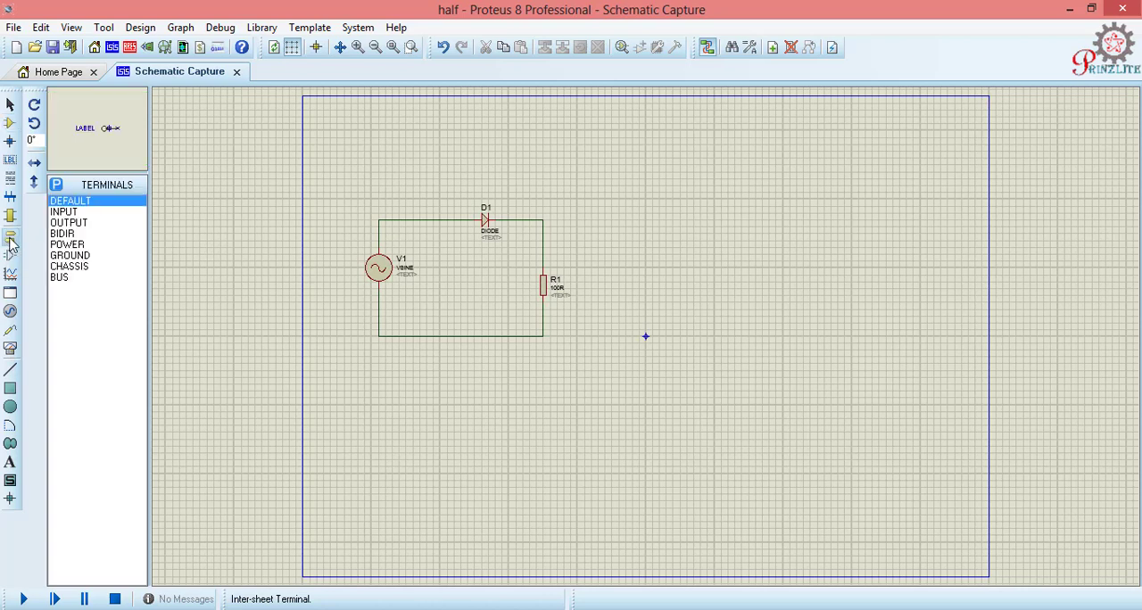
click(70, 256)
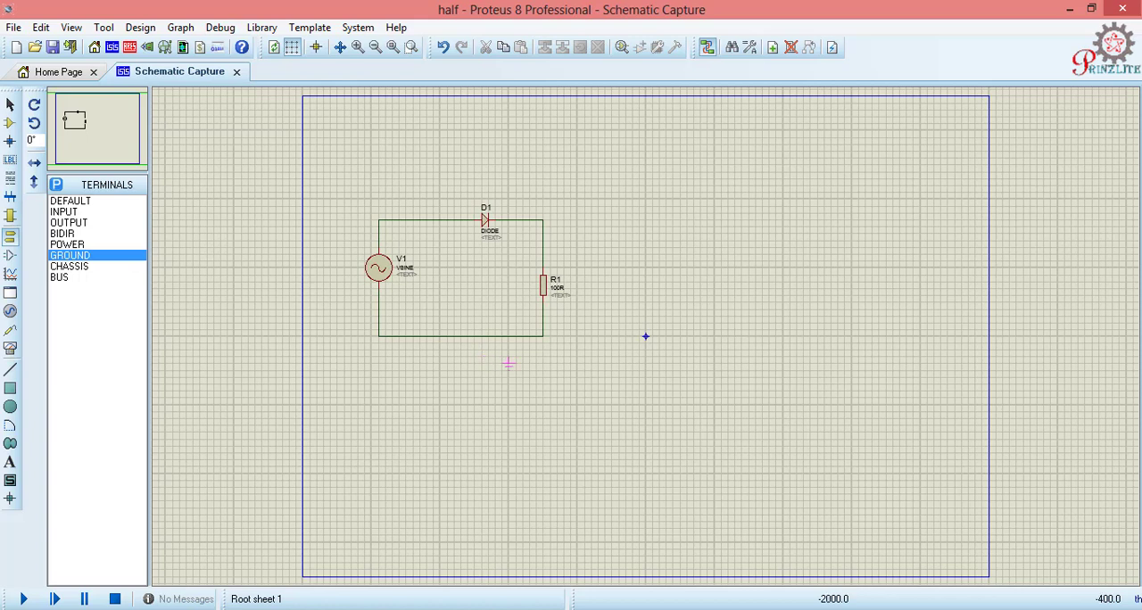
click(508, 364)
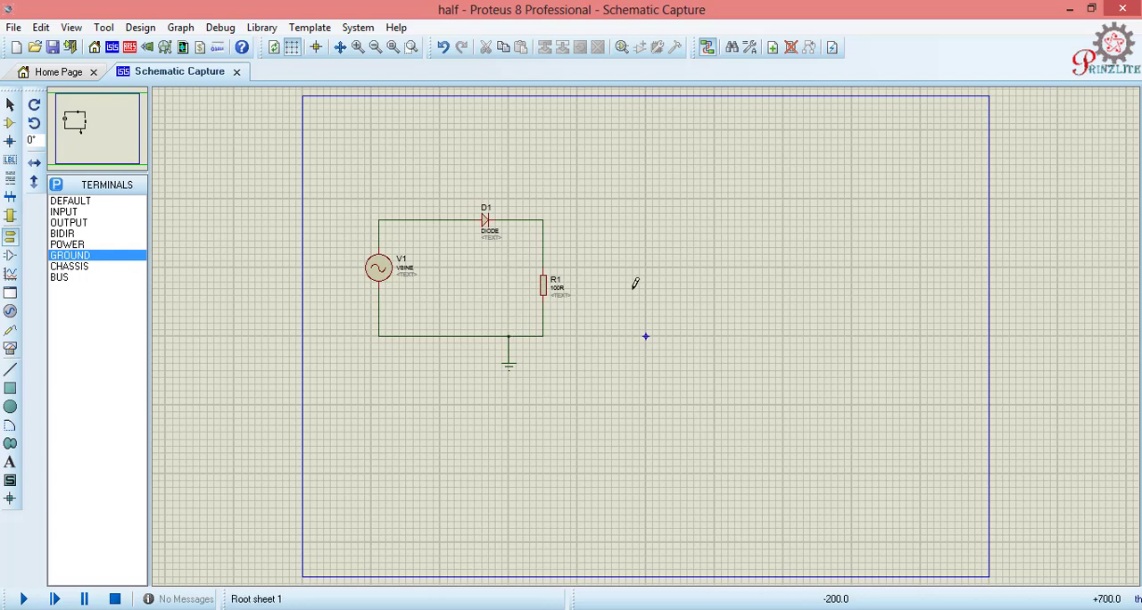
Step: Set the VSINE source V1's amplitude to 220 and its frequency to 50
double_click(378, 272)
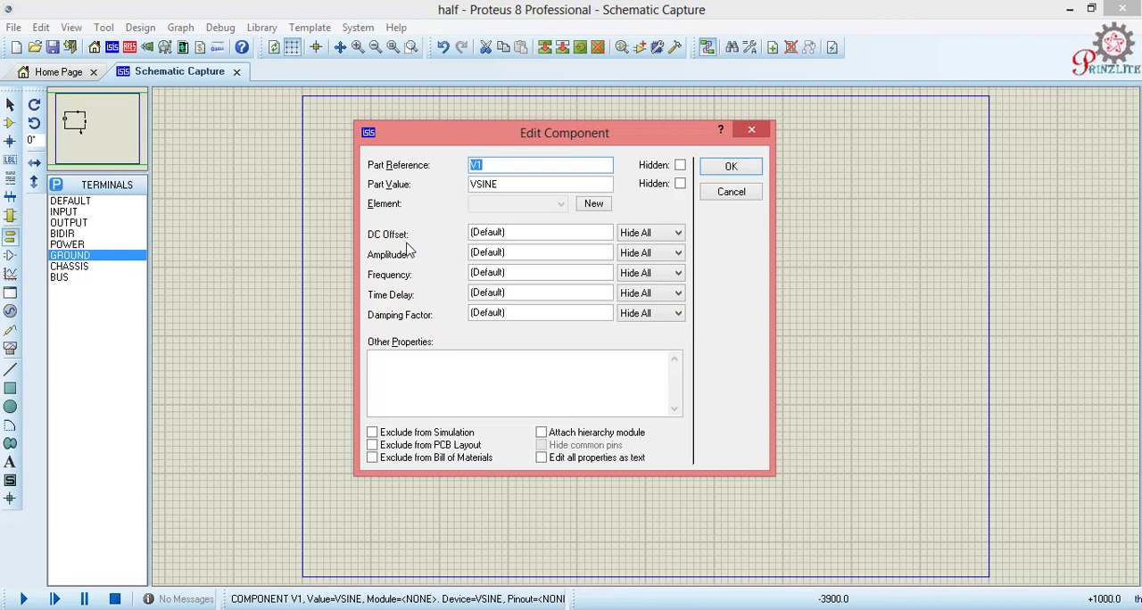
click(518, 252)
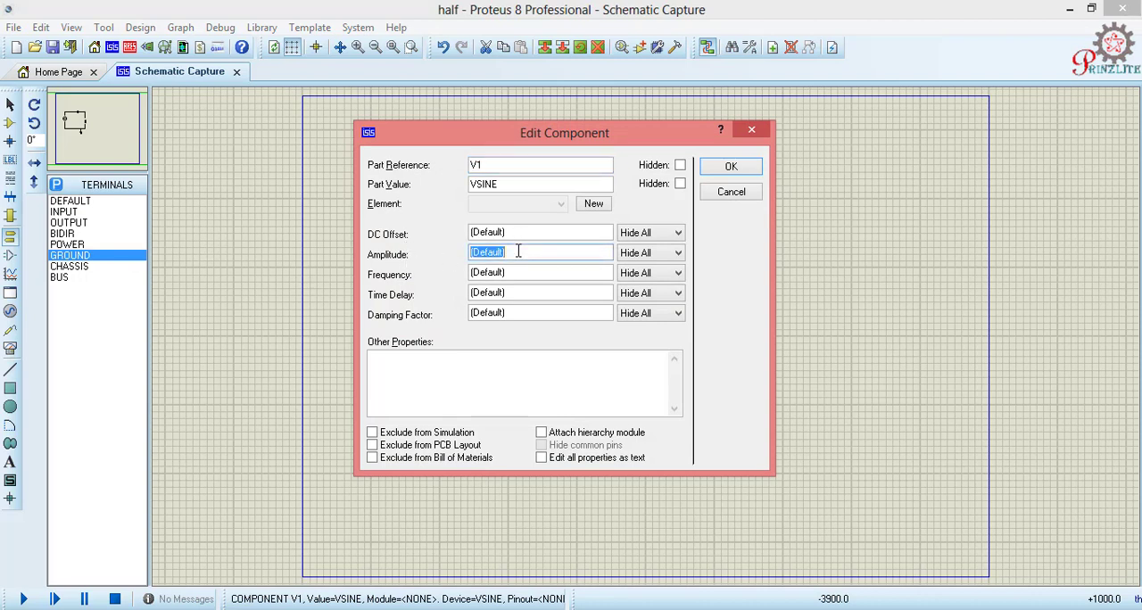
text(220v)
click(506, 272)
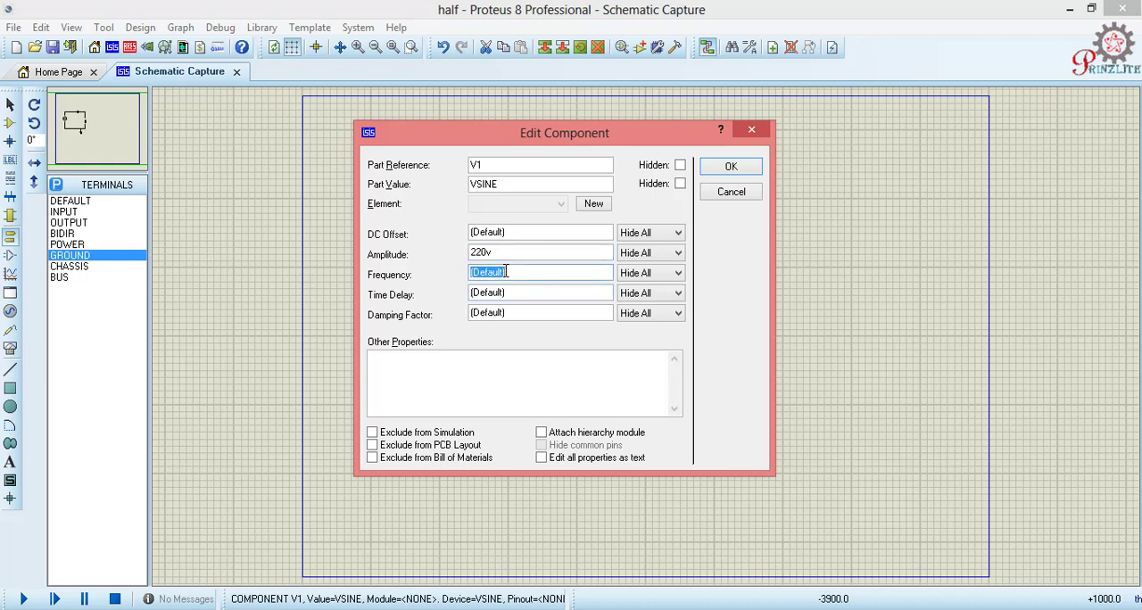
text(50)
click(518, 249)
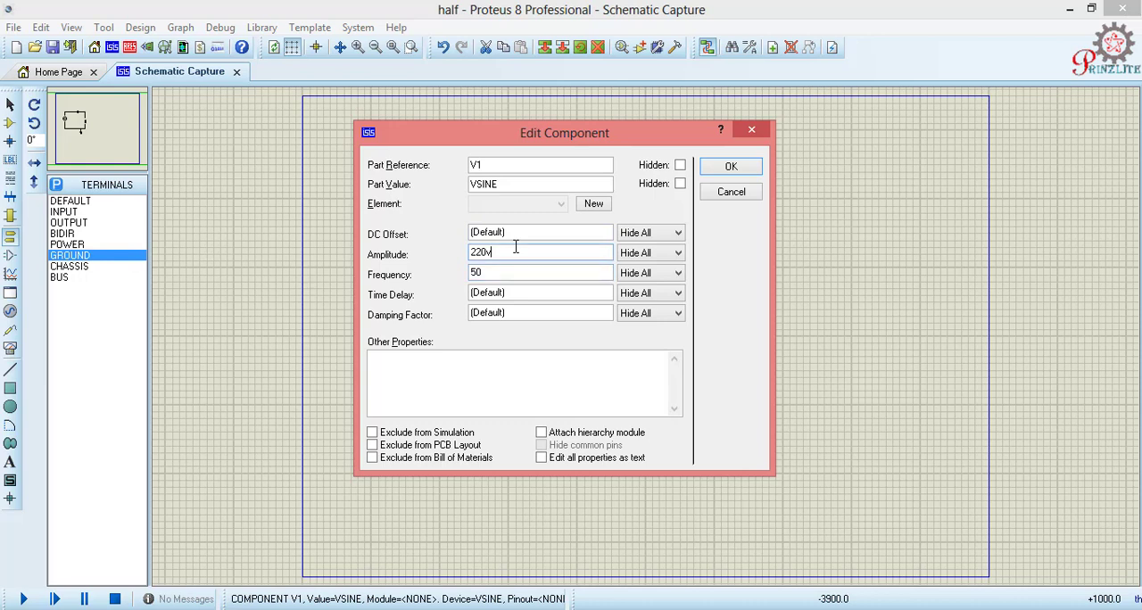
key(BackSpace)
click(733, 167)
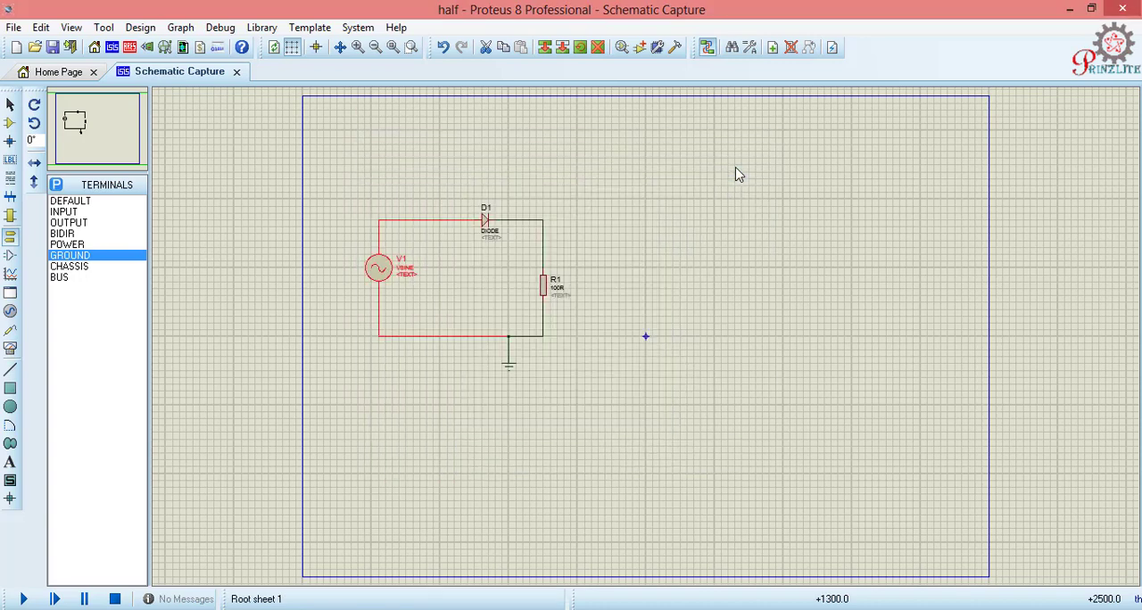
Step: Set resistor R1's resistance to 12K
double_click(542, 292)
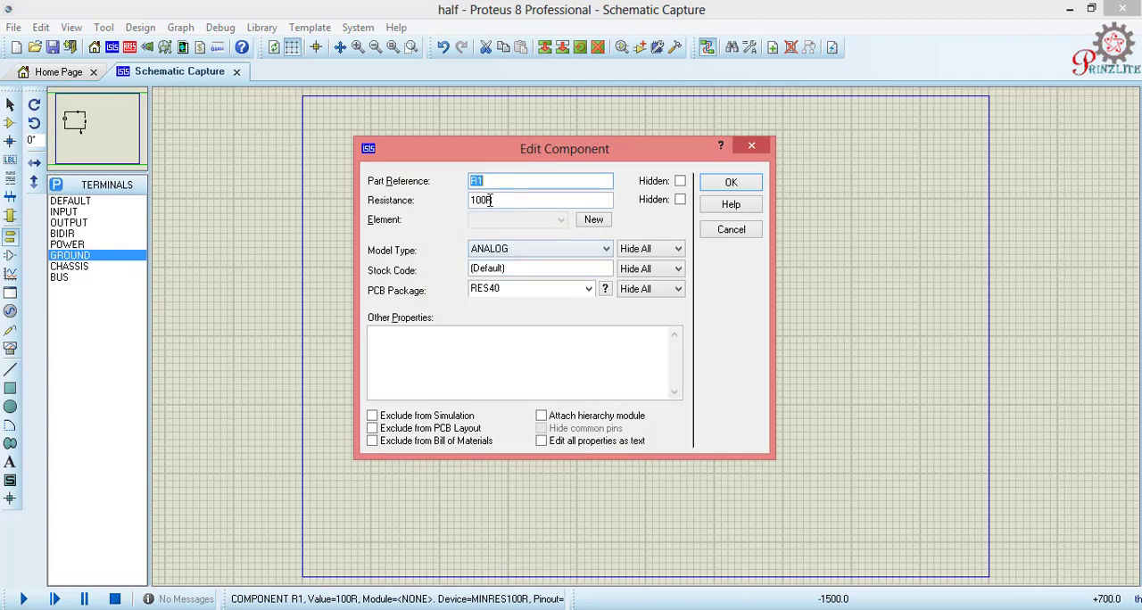
double_click(491, 200)
text(12)
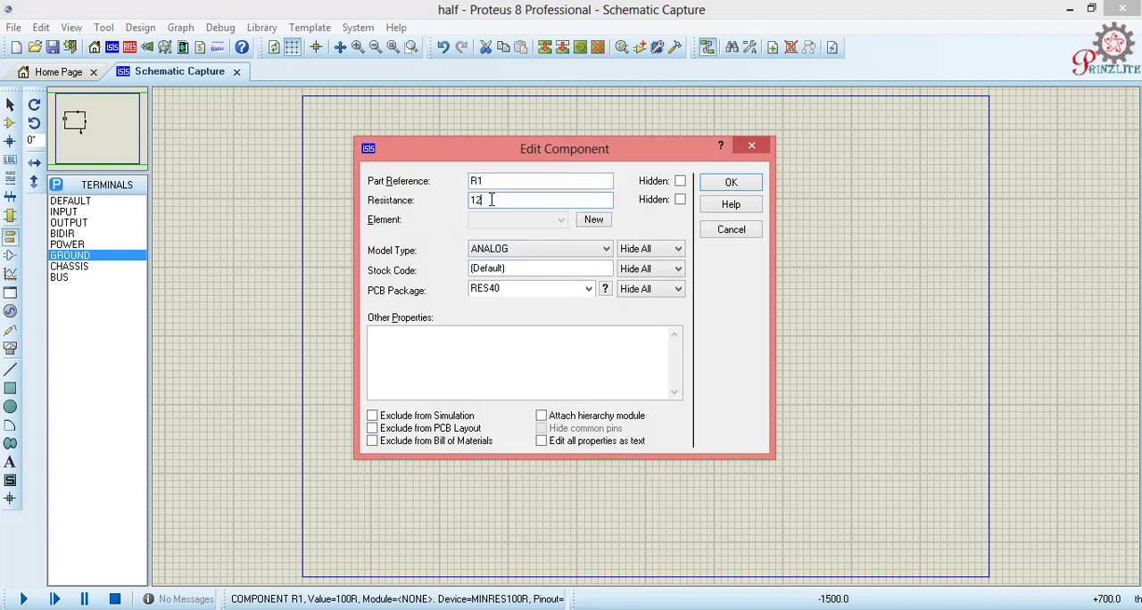
text(K)
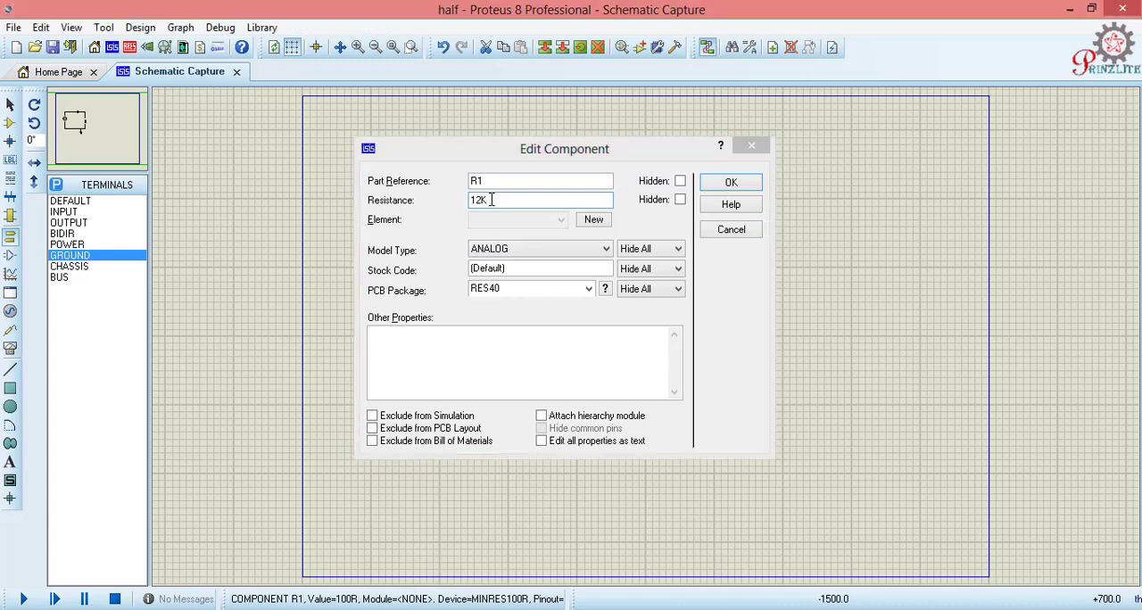
key(Return)
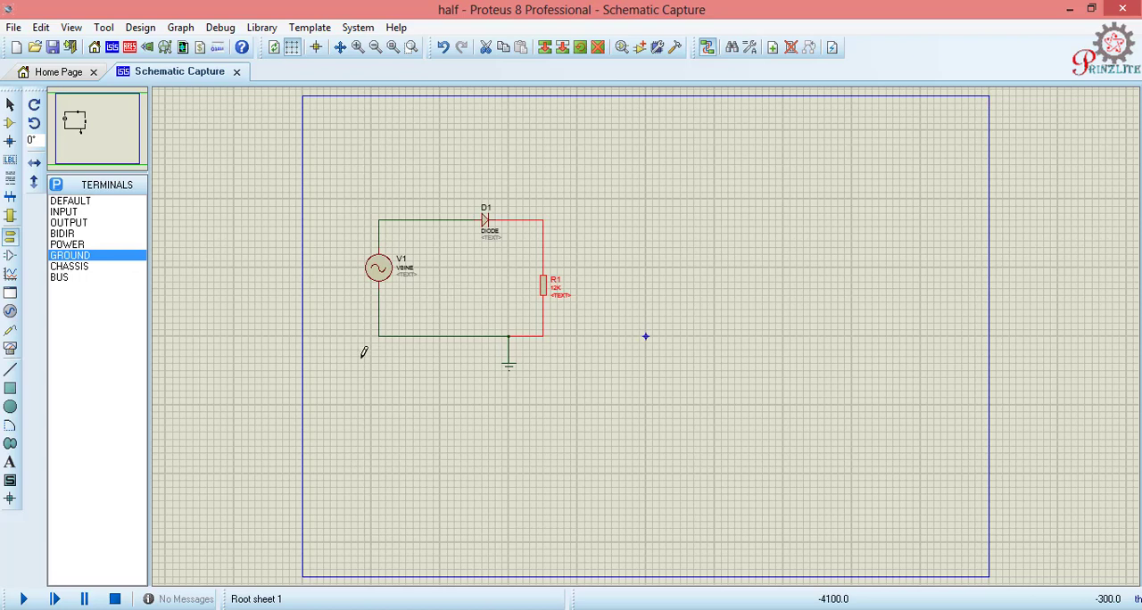
Step: Place an oscilloscope on the sheet, above and to the right of the circuit
click(9, 348)
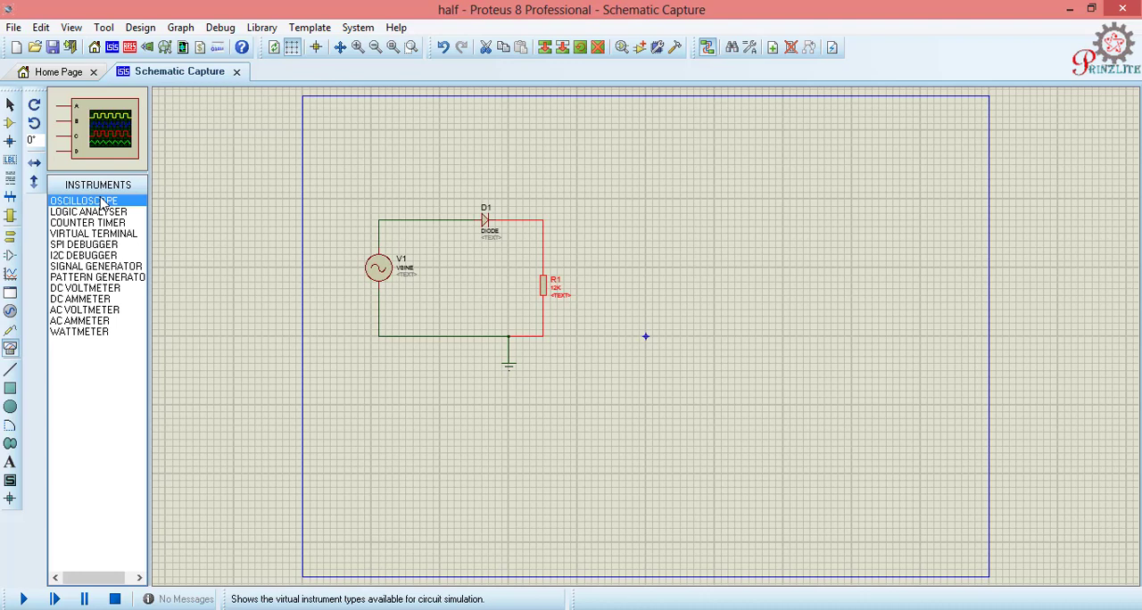
click(603, 173)
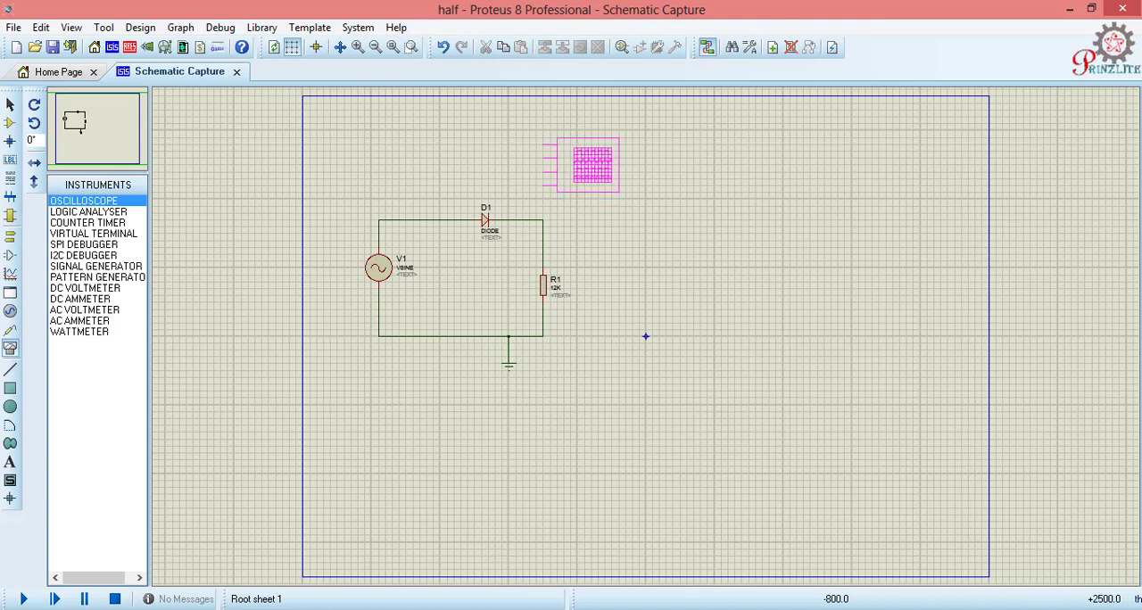
click(643, 161)
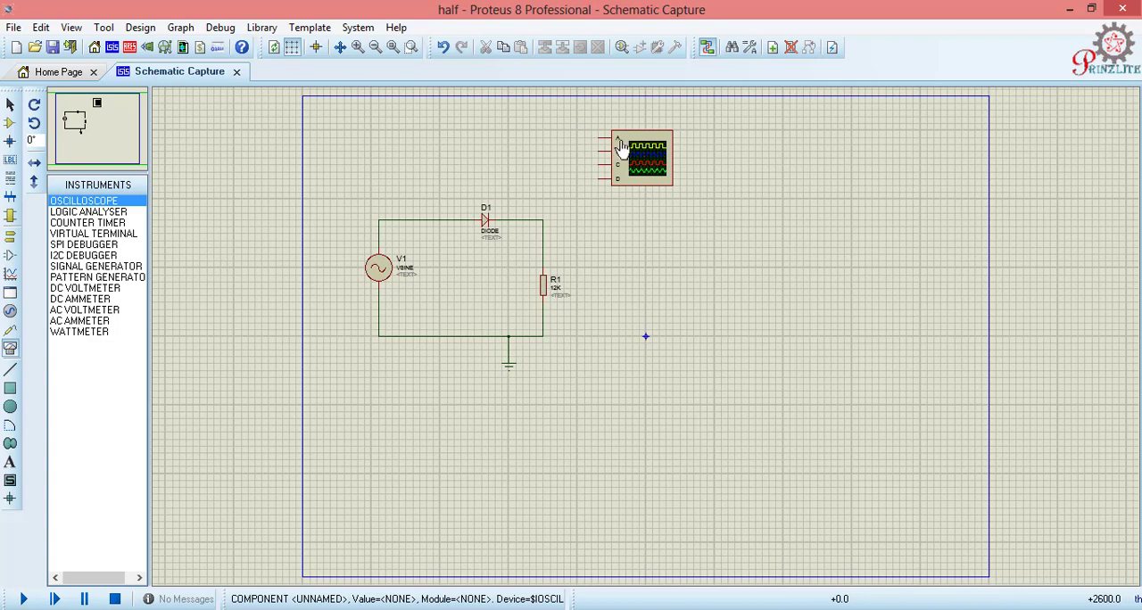
Step: Wire the oscilloscope's input A to the corner of the wire joining D1's cathode and R1
click(81, 119)
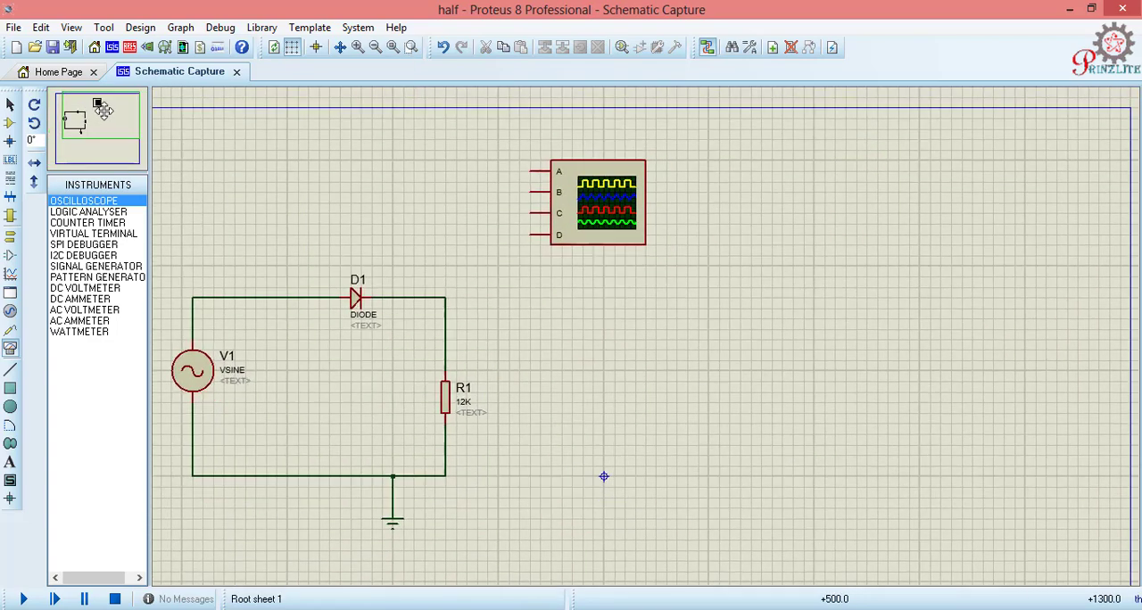
click(97, 120)
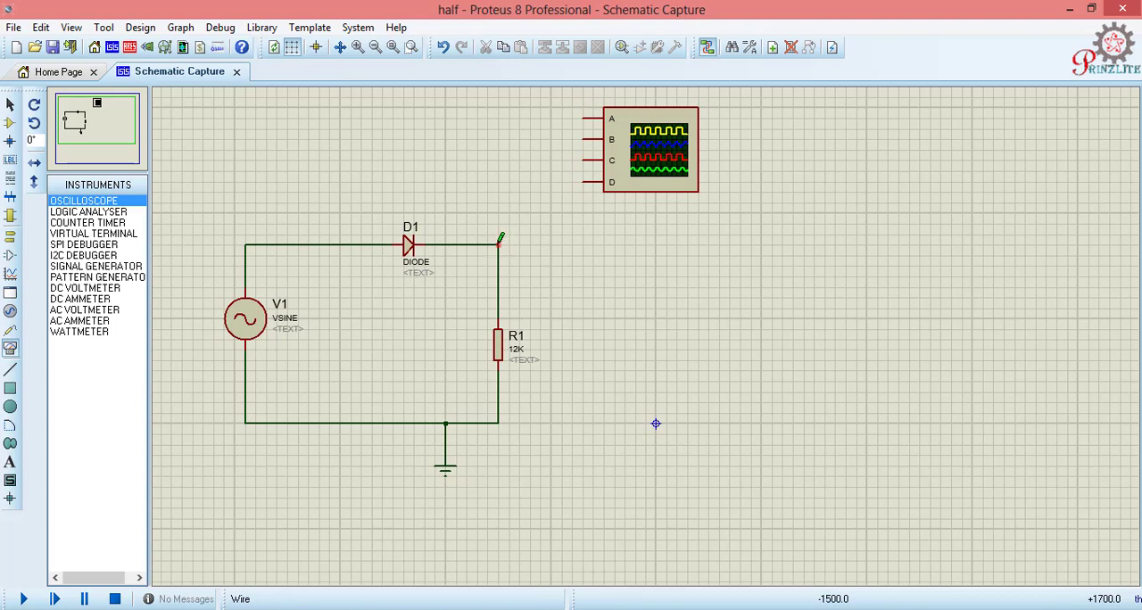
click(582, 117)
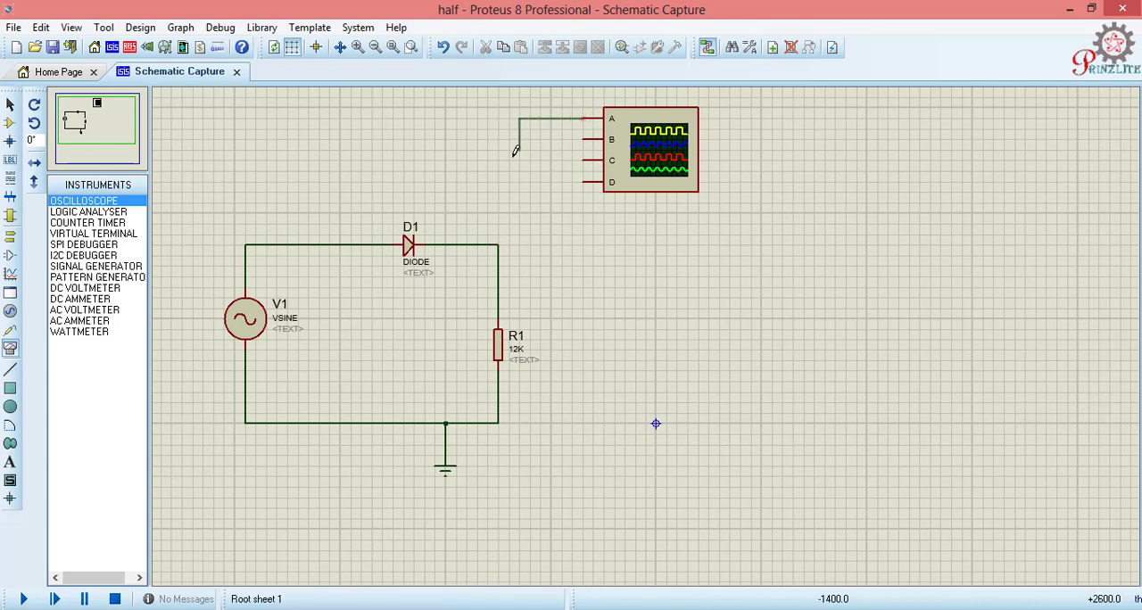
click(499, 243)
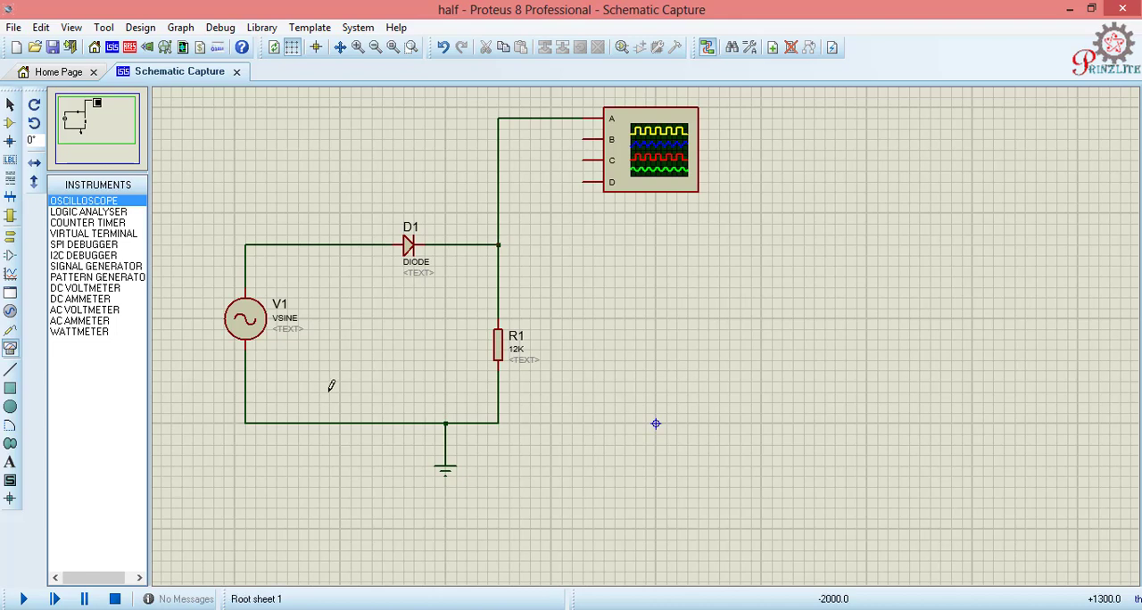
Step: Run the simulation and set the oscilloscope's Channel A scale to 20 V and its horizontal timebase to 5 ms
click(24, 599)
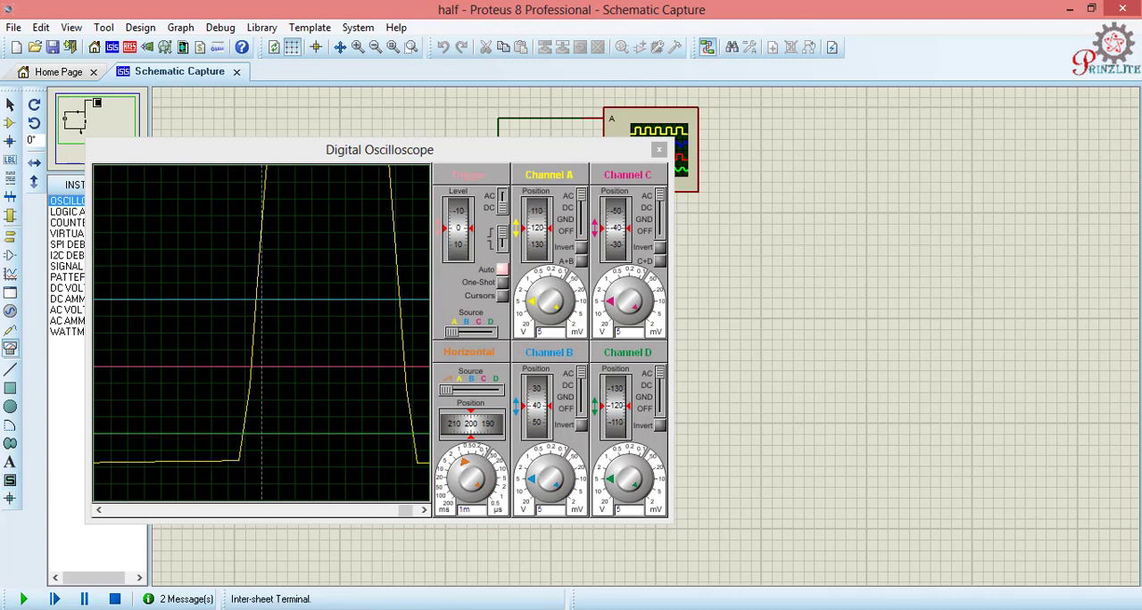
drag(256, 152, 705, 221)
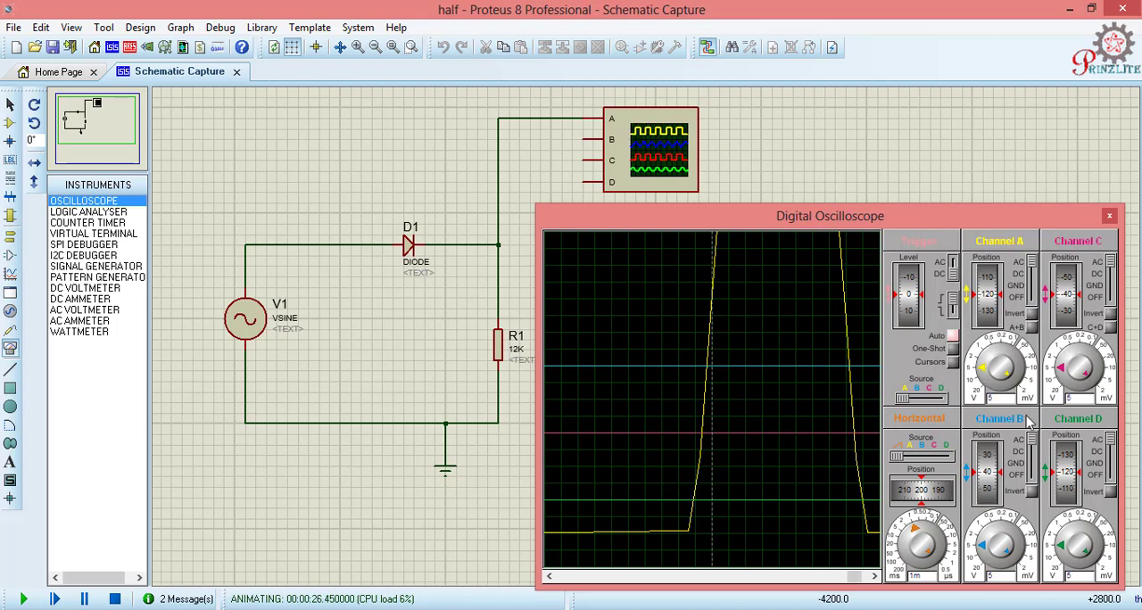
mouse_move(996, 379)
mouse_down()
mouse_move(1004, 362)
mouse_move(983, 382)
mouse_up()
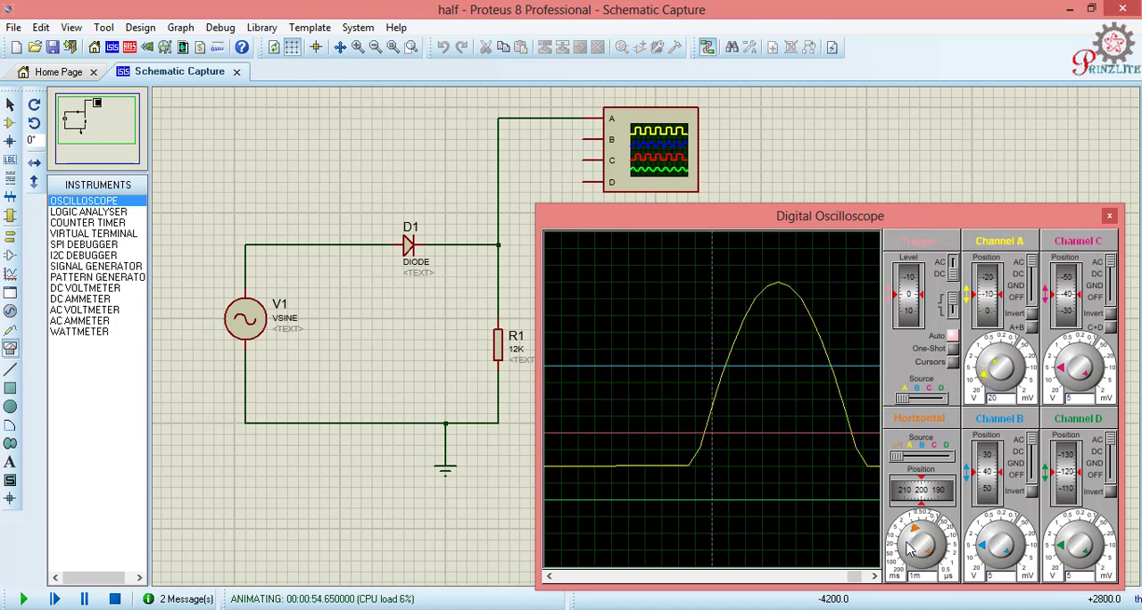
mouse_move(924, 556)
mouse_down()
mouse_move(912, 534)
mouse_move(928, 548)
mouse_up()
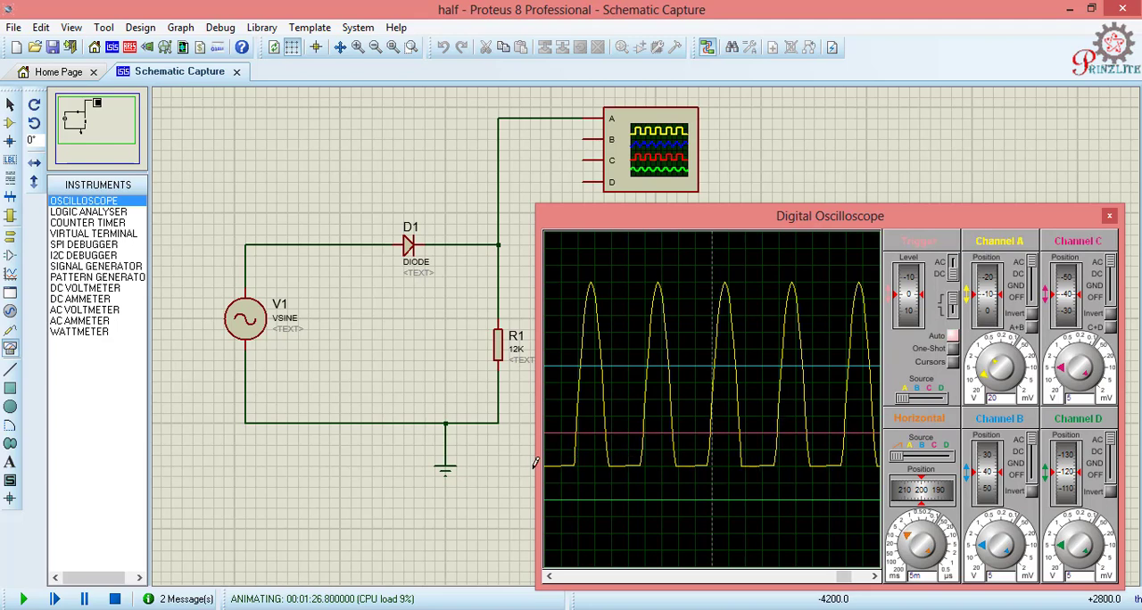
Step: Stop the simulation and wire the oscilloscope's input B to the wire joining V1's upper pin and D1's anode
click(115, 600)
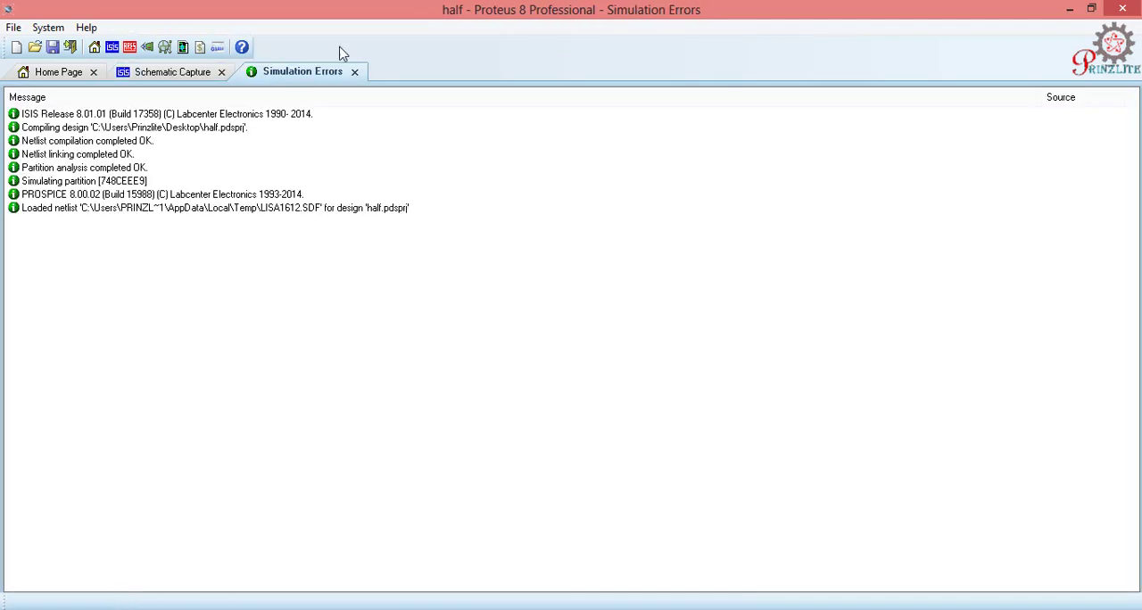
click(174, 74)
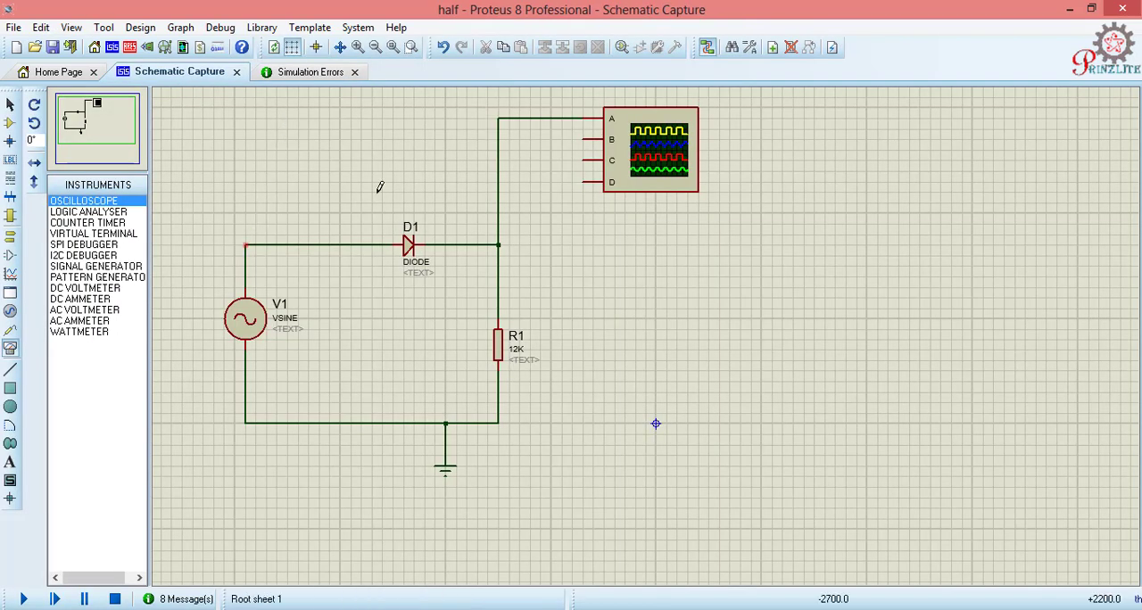
click(584, 138)
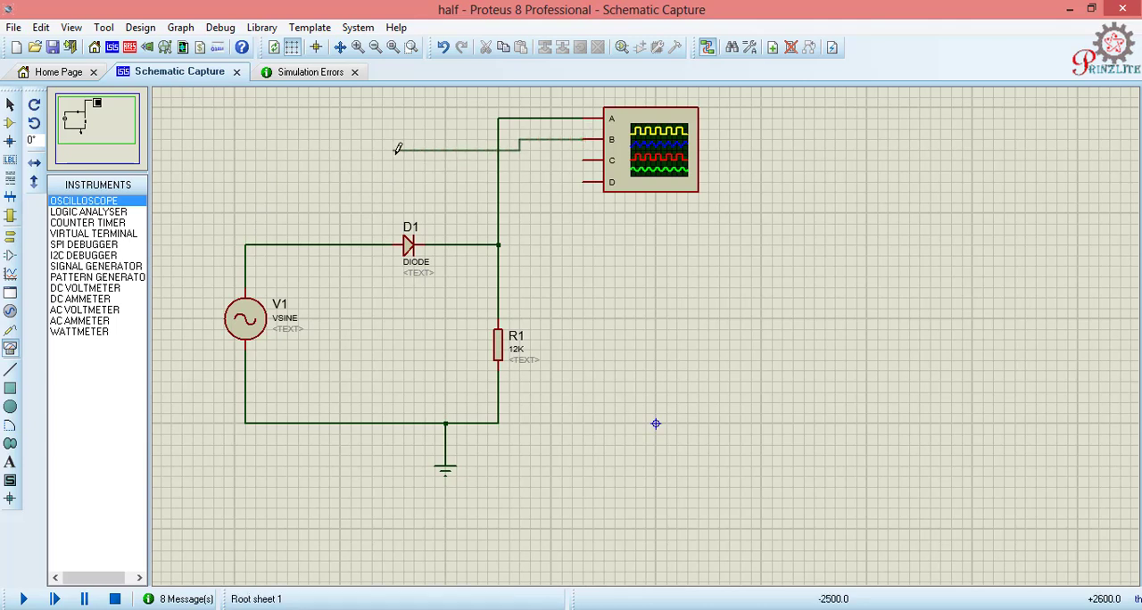
click(247, 243)
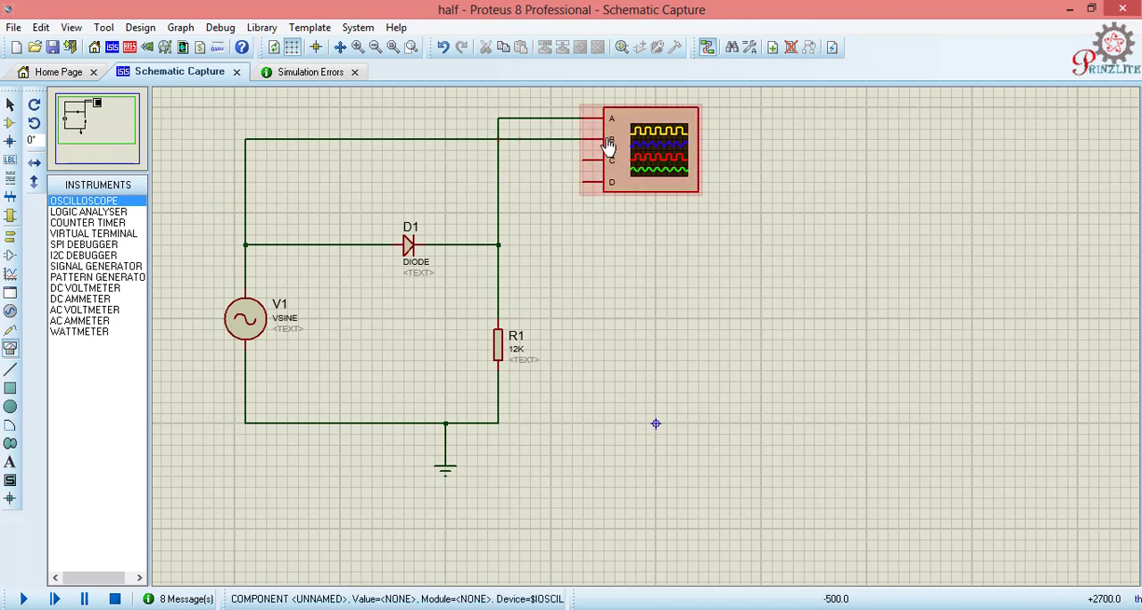
Step: Run the simulation and compare both waveforms, scaling Channel A to 26.5 V and Channel B to 27.17 V and shifting their traces to overlap
click(24, 601)
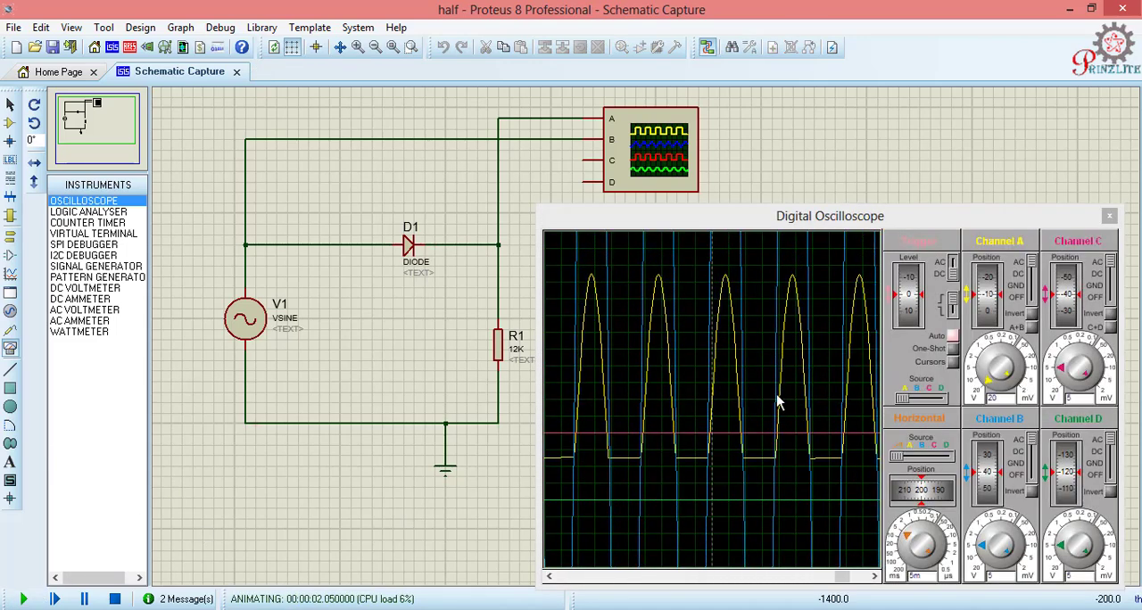
click(1006, 544)
mouse_move(1006, 537)
mouse_down()
mouse_move(992, 525)
mouse_move(987, 567)
mouse_up()
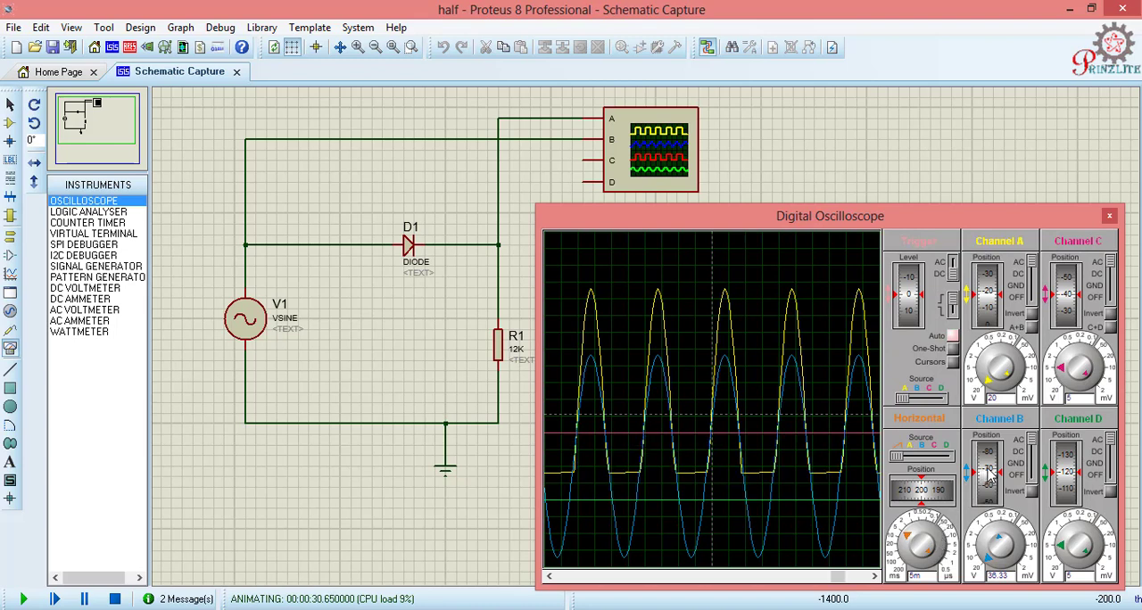
mouse_move(991, 482)
mouse_down()
mouse_move(989, 468)
mouse_move(988, 481)
mouse_up()
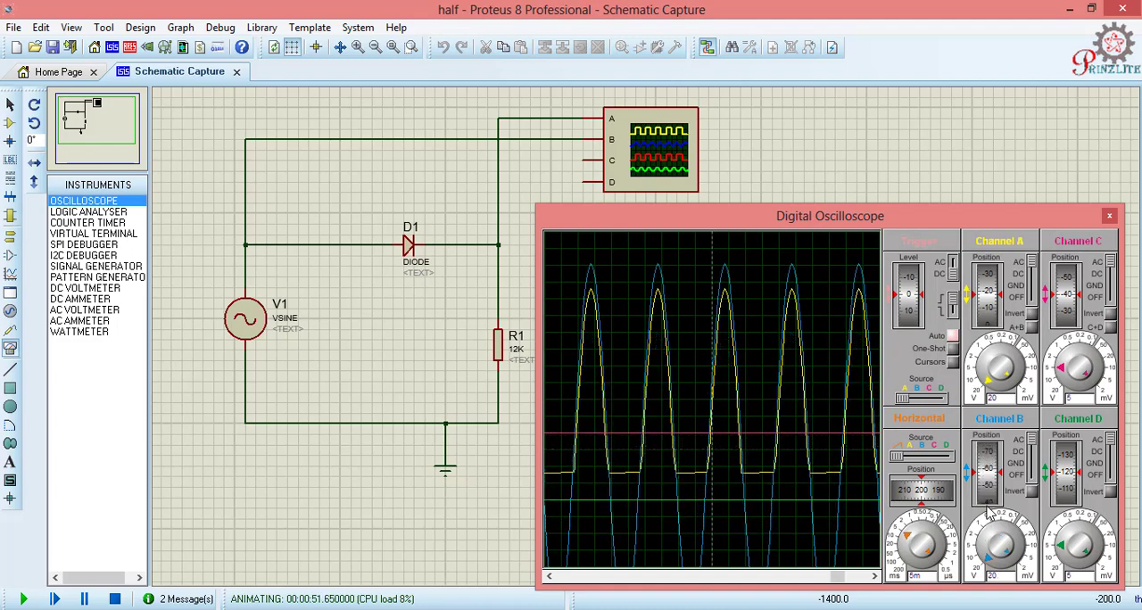
drag(988, 481, 989, 471)
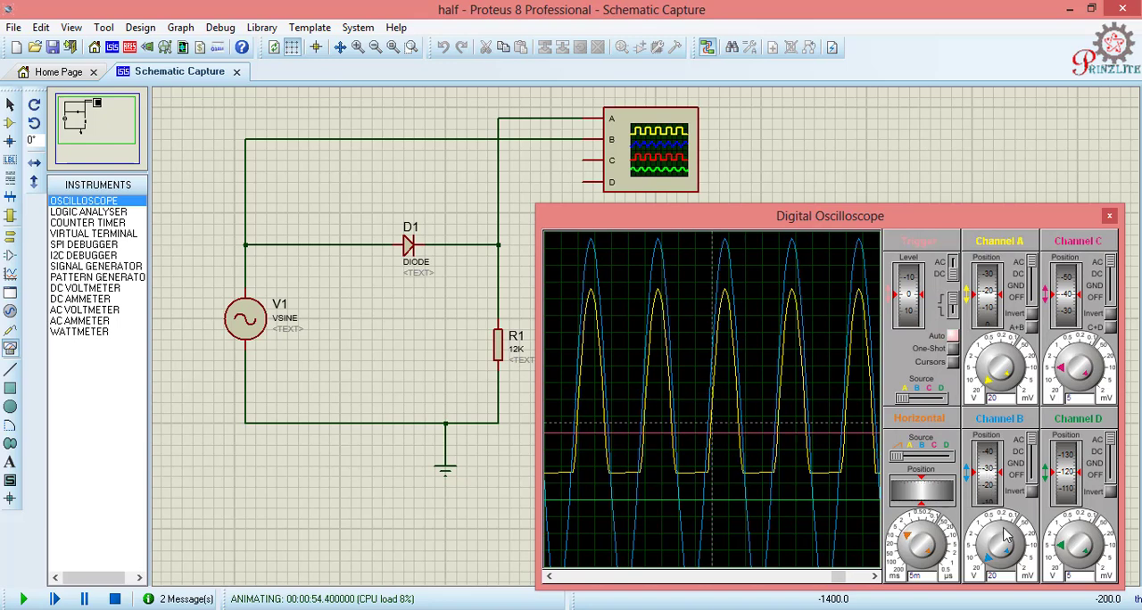
drag(1006, 546, 1009, 557)
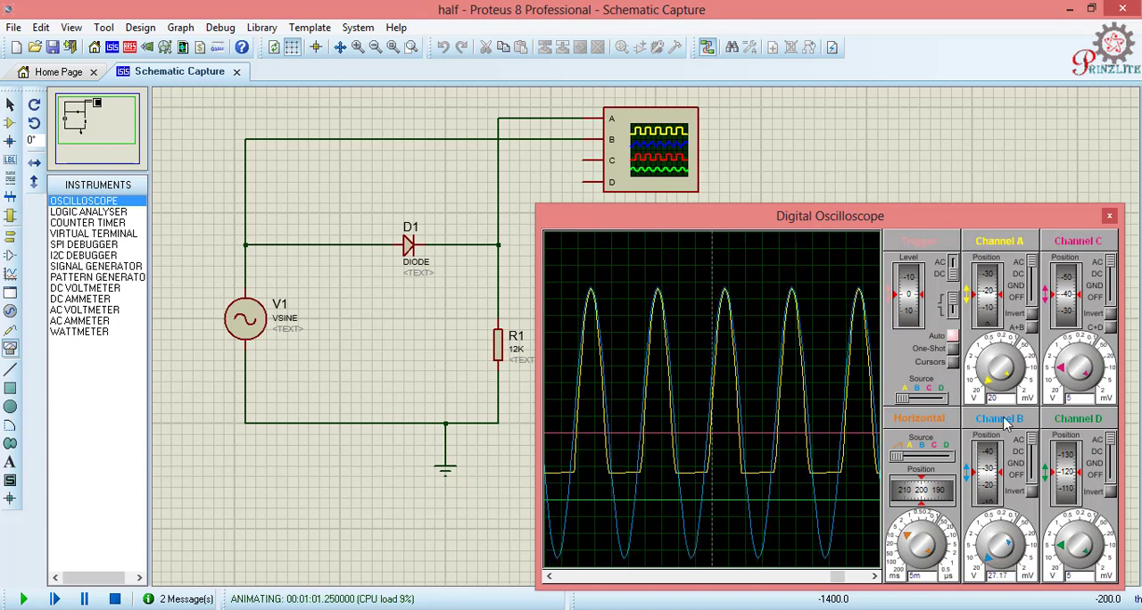
drag(1010, 371, 1012, 365)
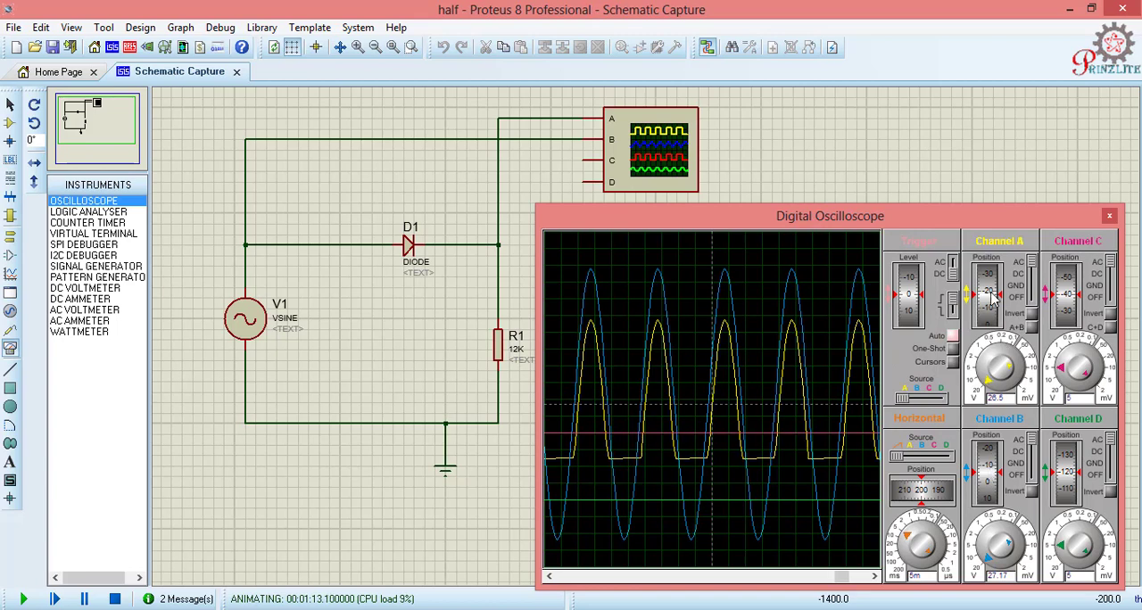
drag(992, 310, 991, 275)
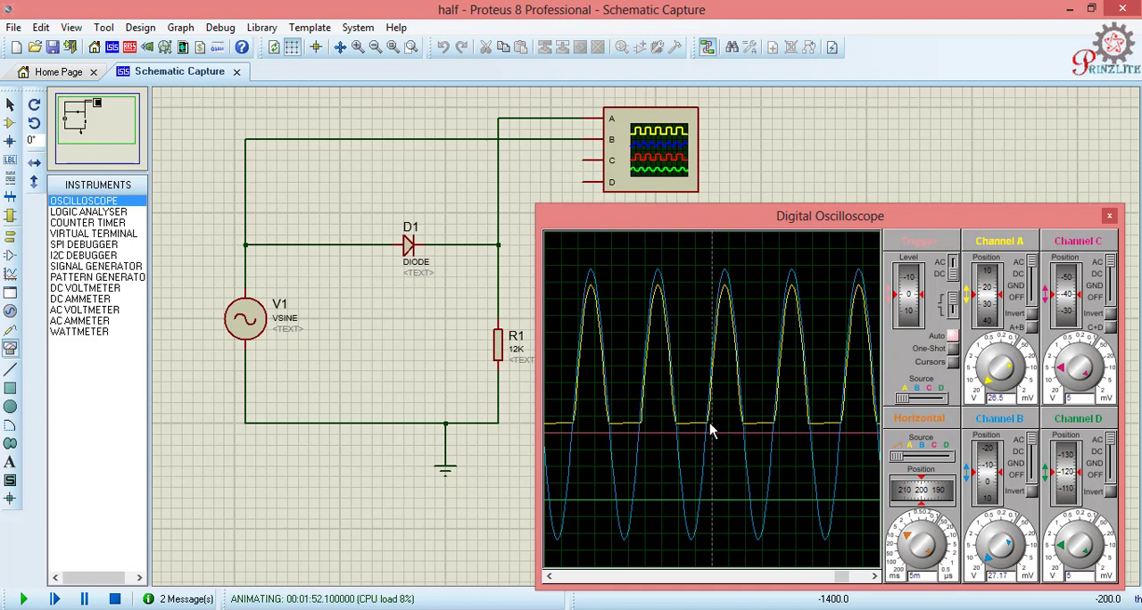
Step: Stop the simulation and delete the oscilloscope from the schematic
click(115, 600)
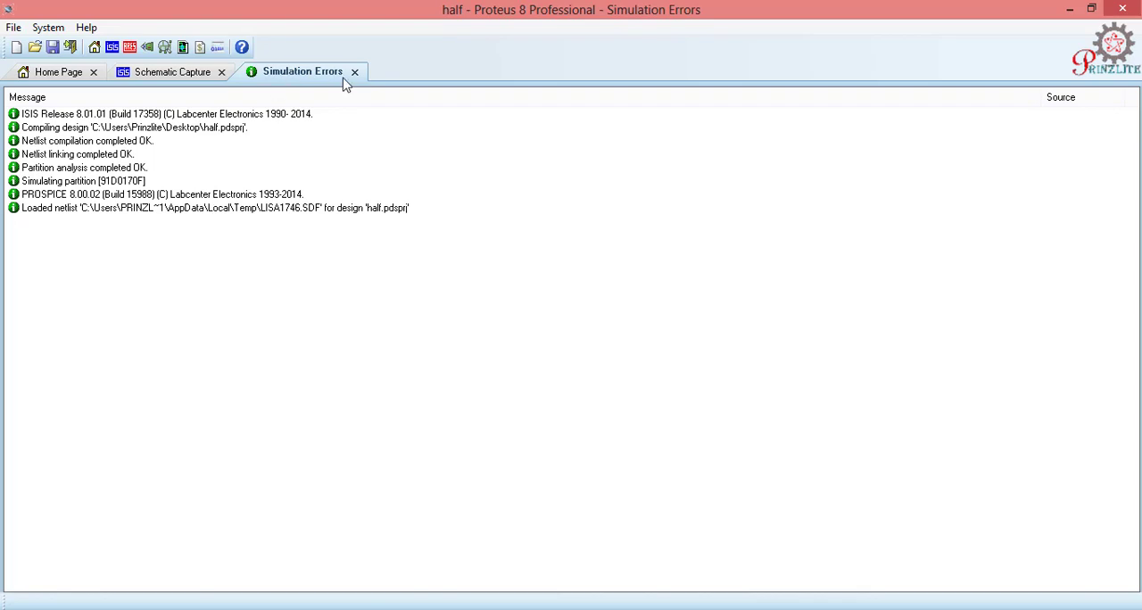
click(184, 75)
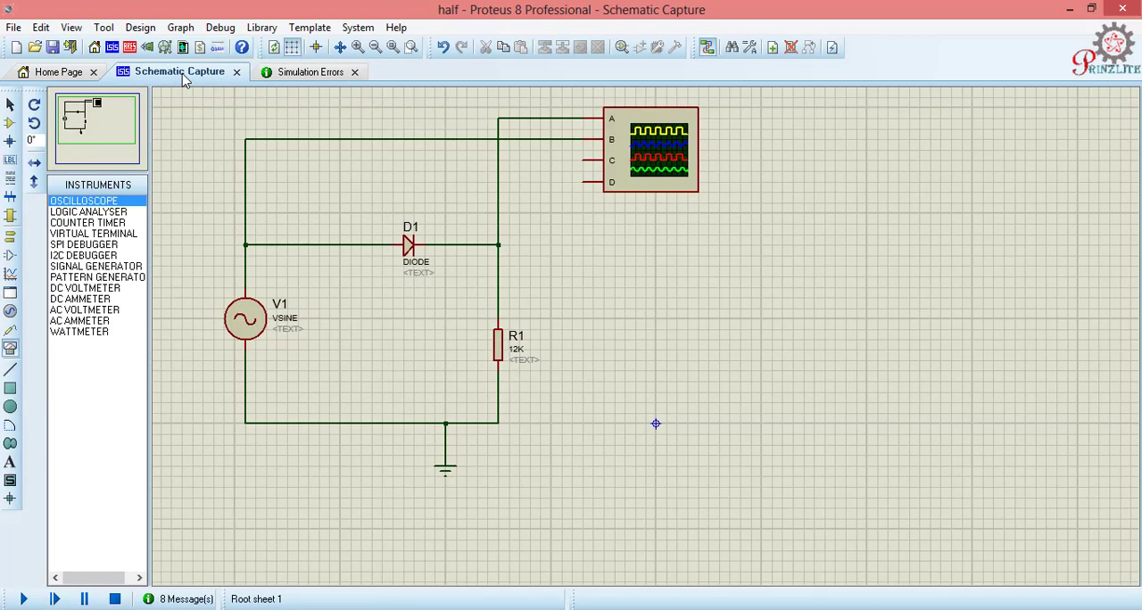
click(656, 157)
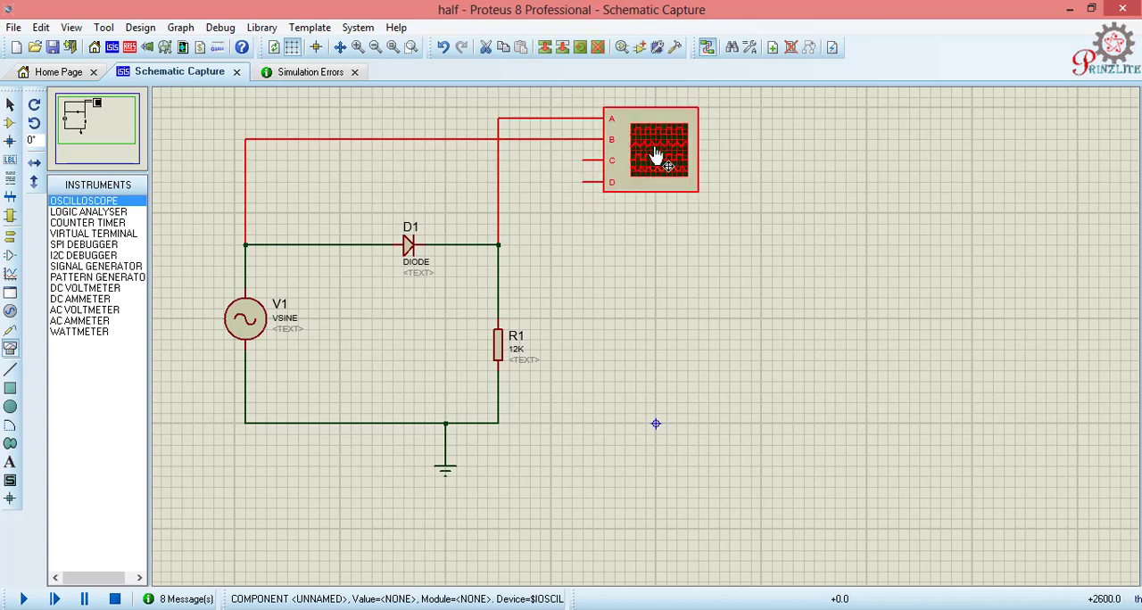
key(Delete)
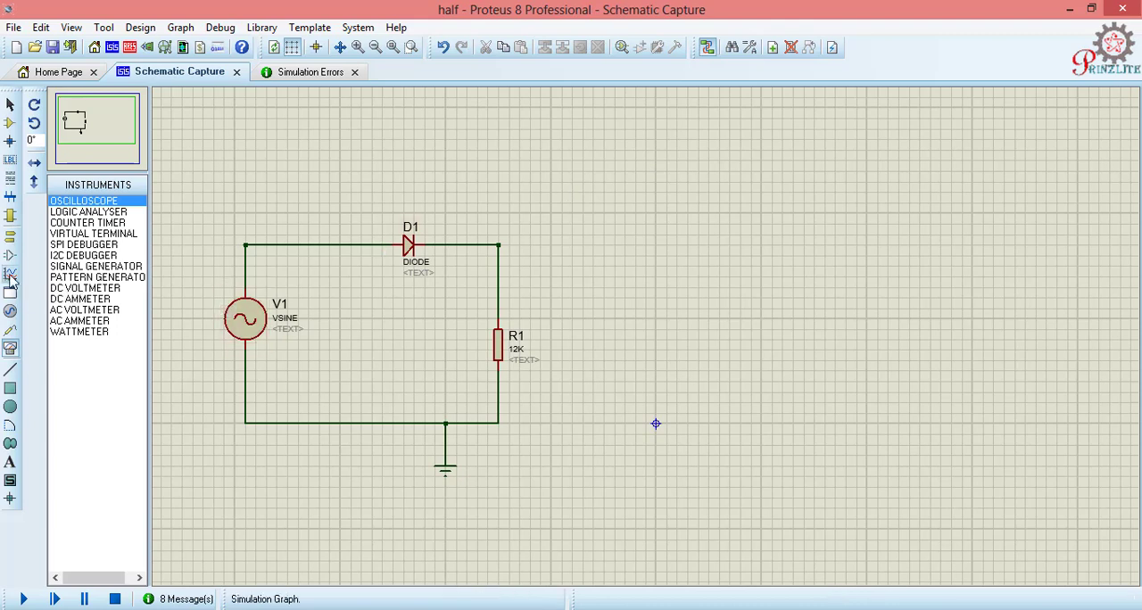
Step: Place a voltage probe above the corner between D1 and R1 and wire it to the node at D1's cathode
click(11, 335)
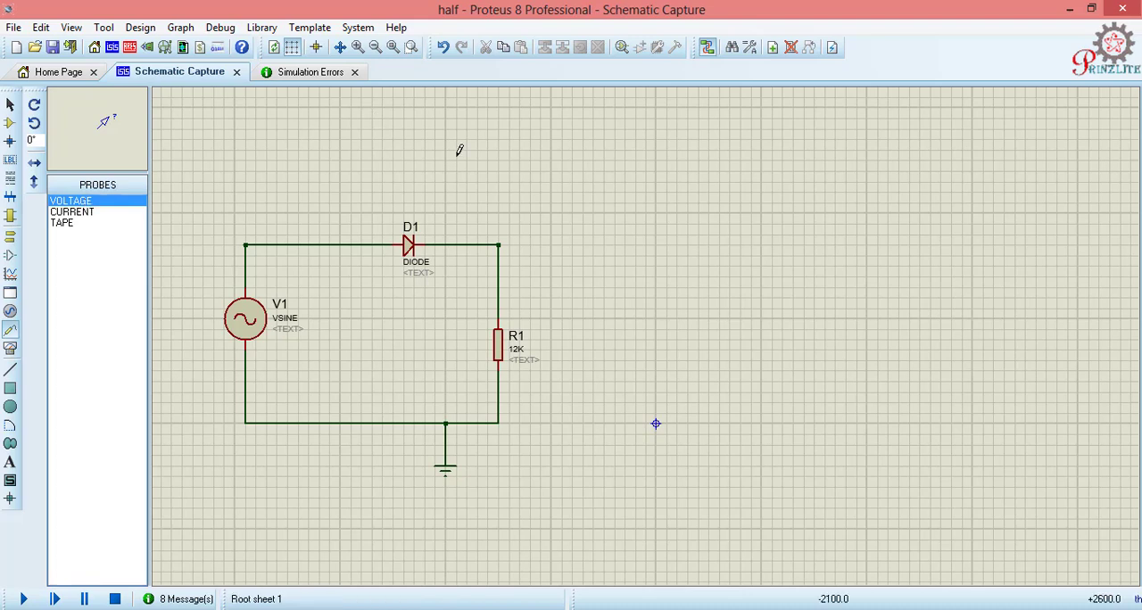
click(515, 153)
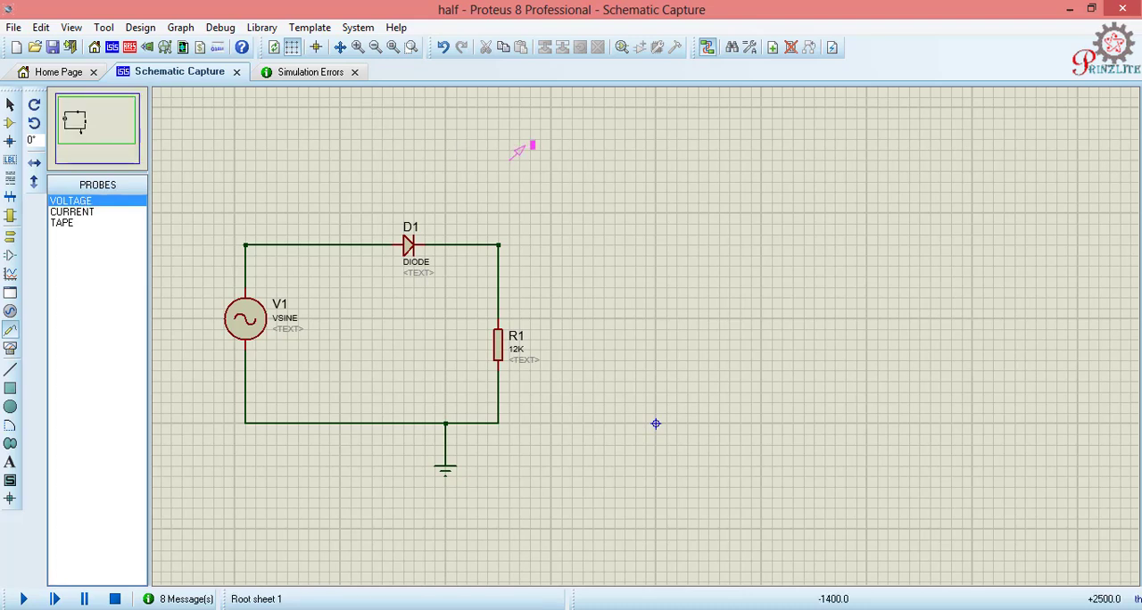
click(505, 153)
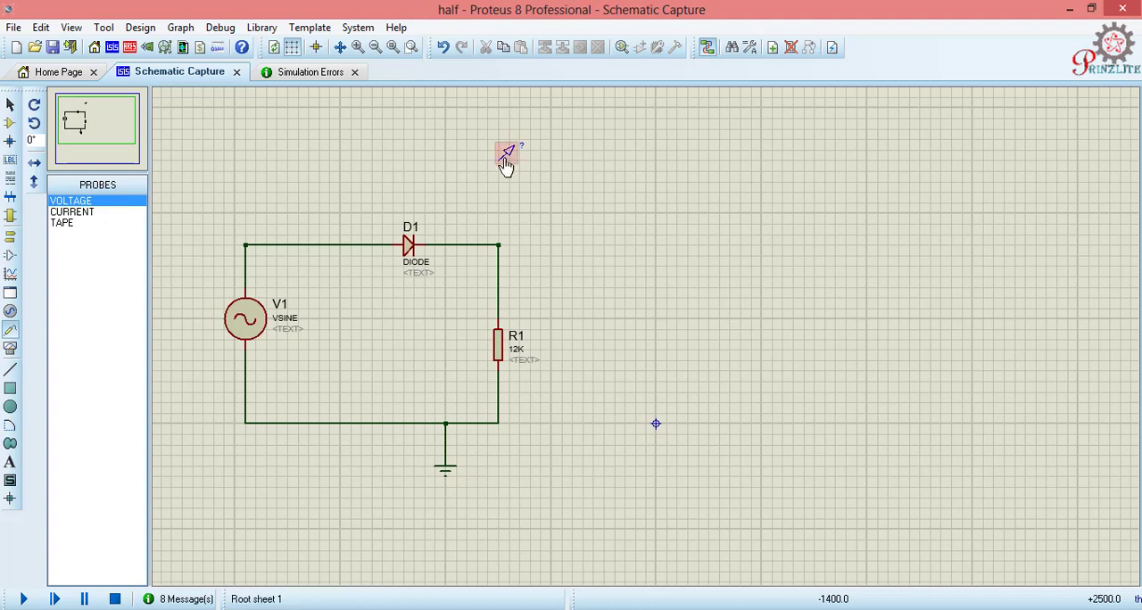
click(500, 160)
click(499, 244)
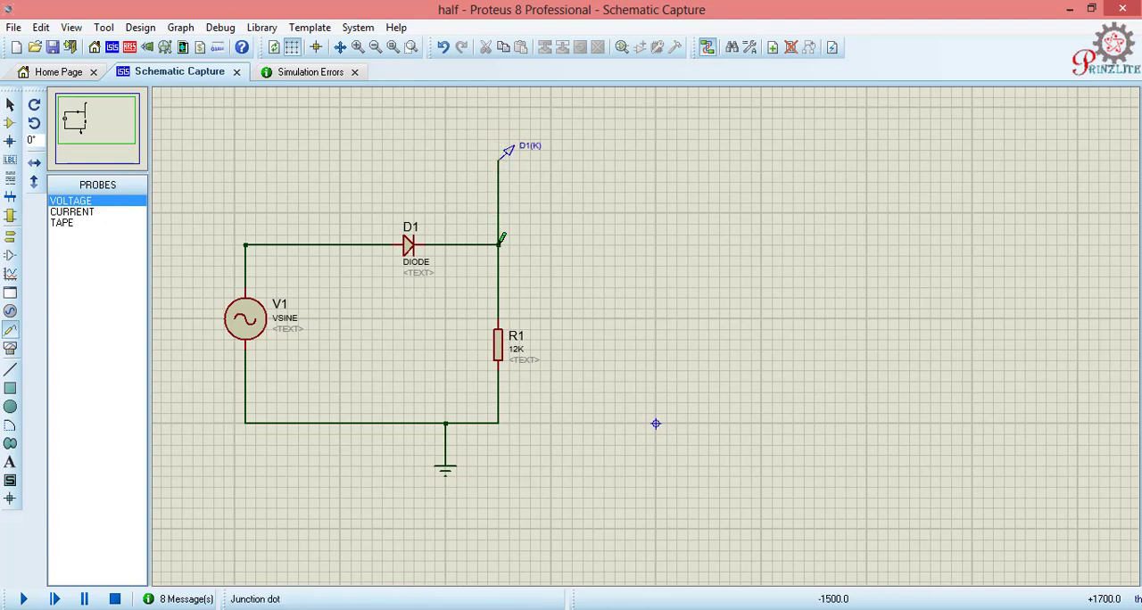
Step: Draw an analogue graph in the empty area beside the circuit and add the D1(K) voltage probe to it as a trace
click(10, 276)
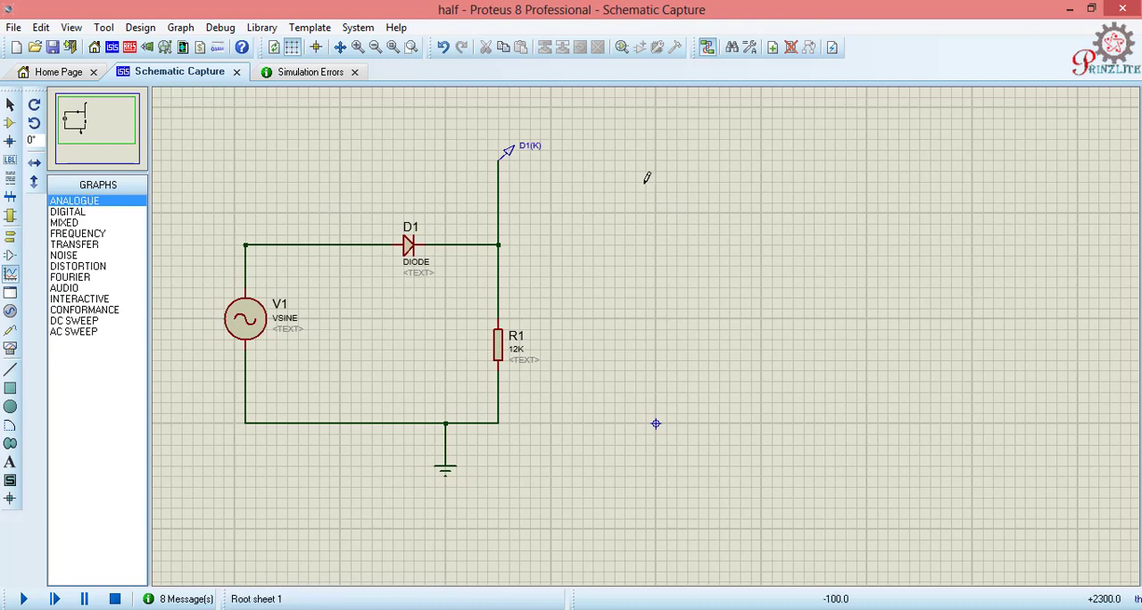
drag(635, 182, 1027, 327)
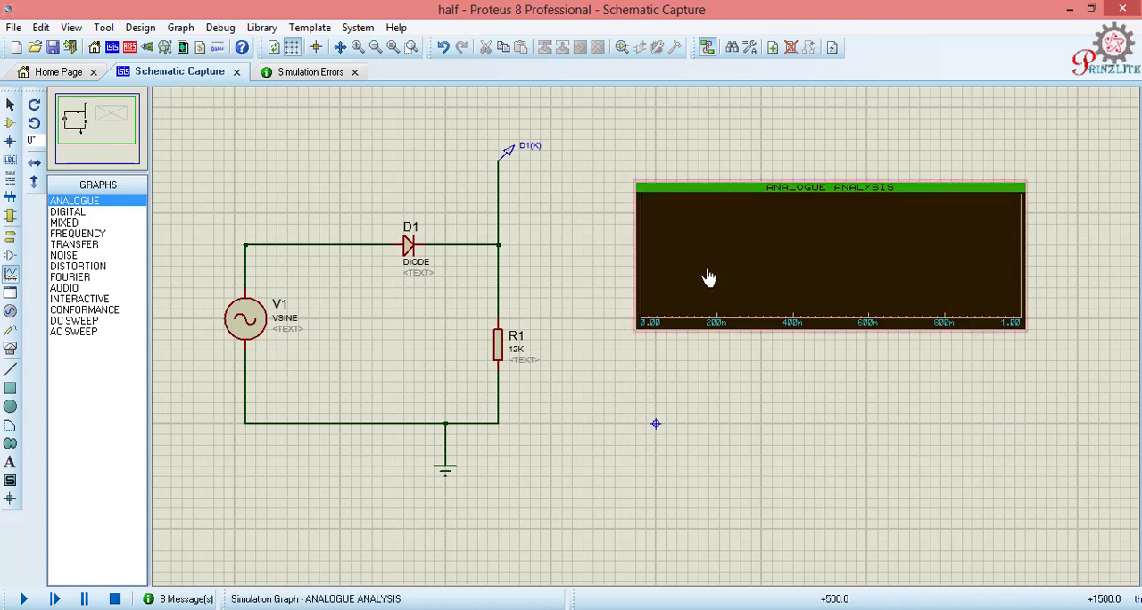
click(510, 156)
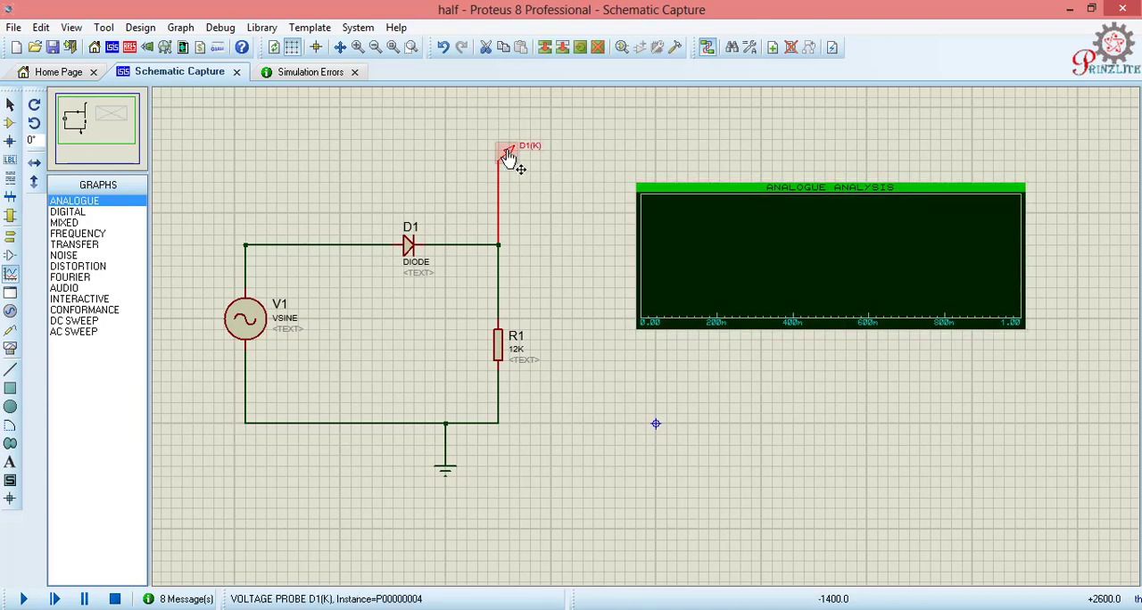
mouse_move(509, 156)
mouse_down()
mouse_move(625, 218)
mouse_move(729, 241)
mouse_up()
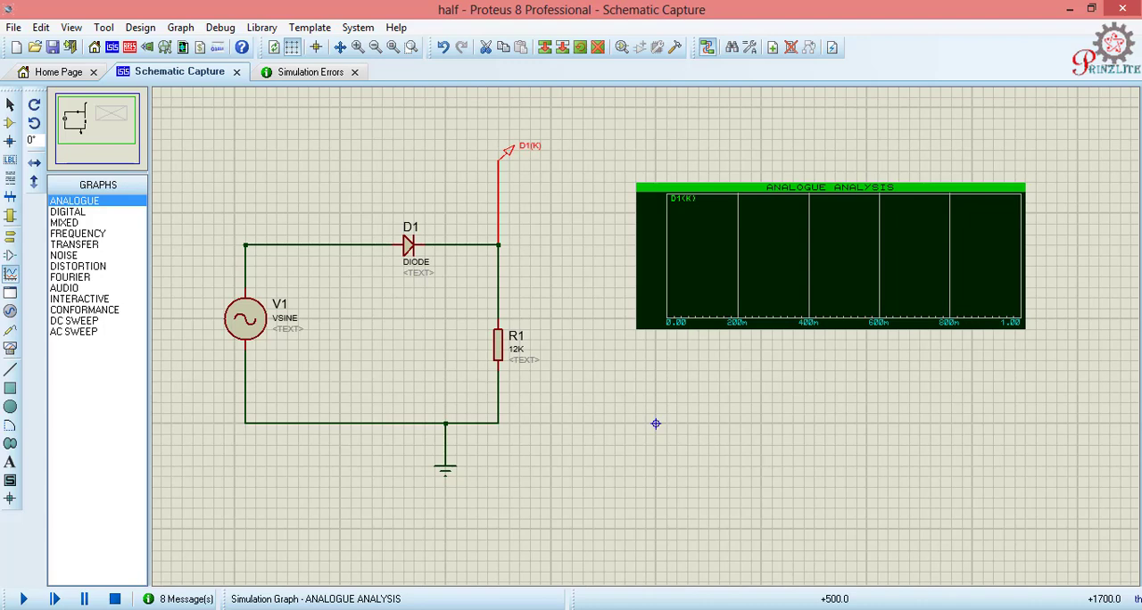
Step: Simulate the analogue graph to plot the probe's waveform
click(732, 253)
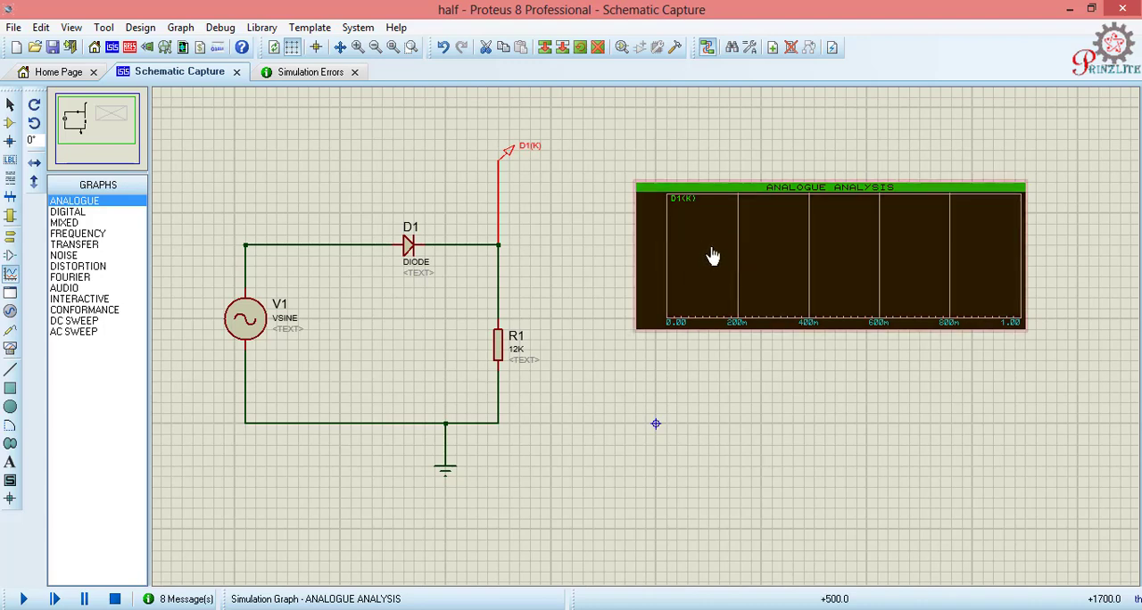
right_click(713, 257)
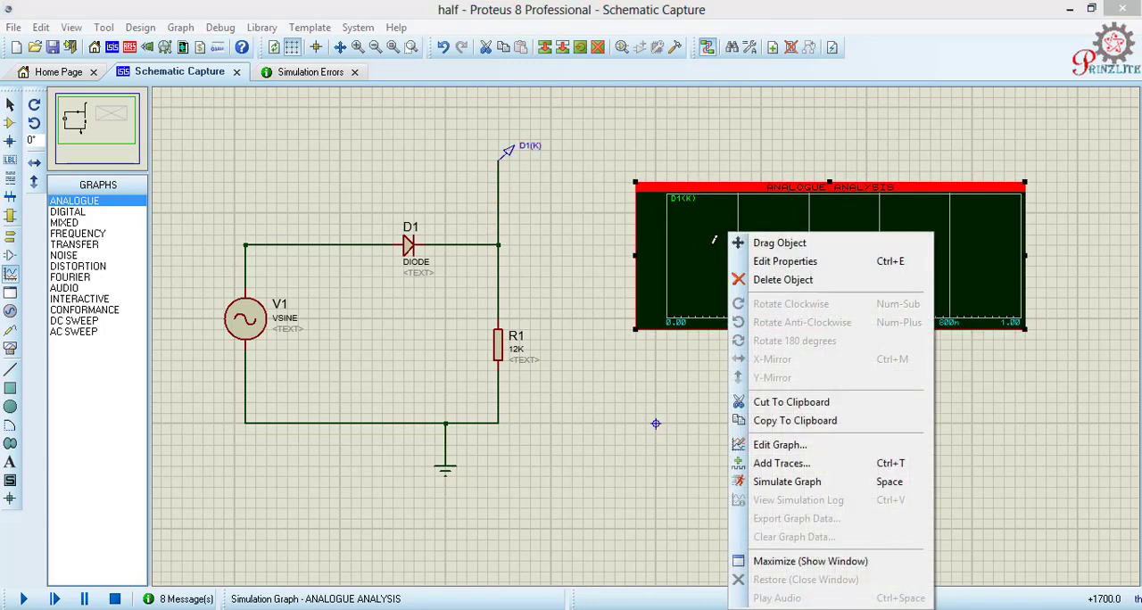
click(780, 483)
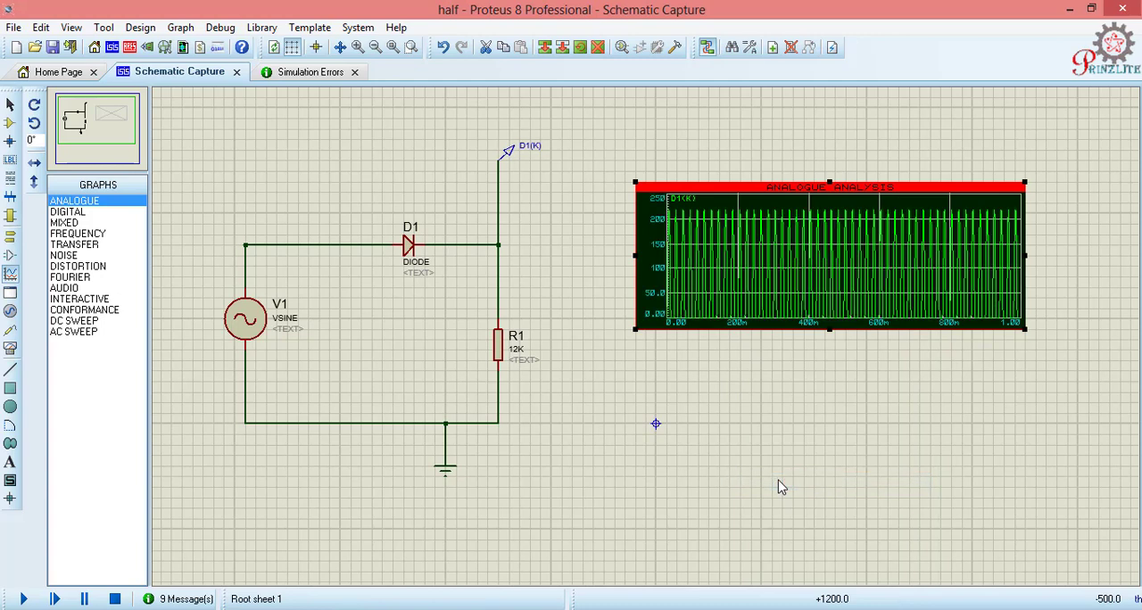
Step: Set the analogue graph's stop time to 60m and resimulate it
right_click(830, 284)
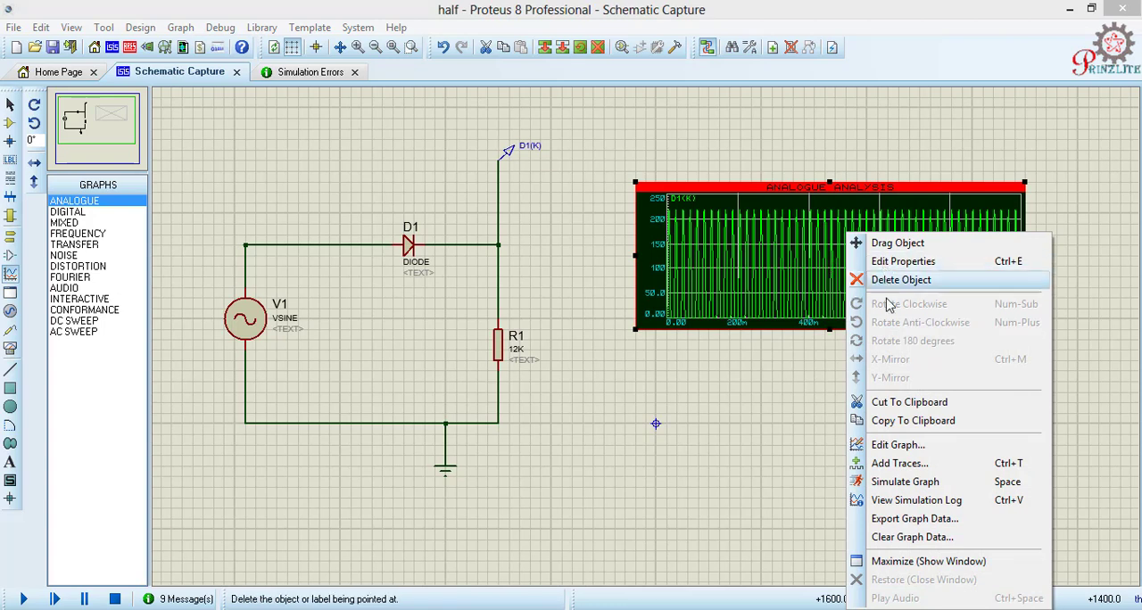
click(897, 445)
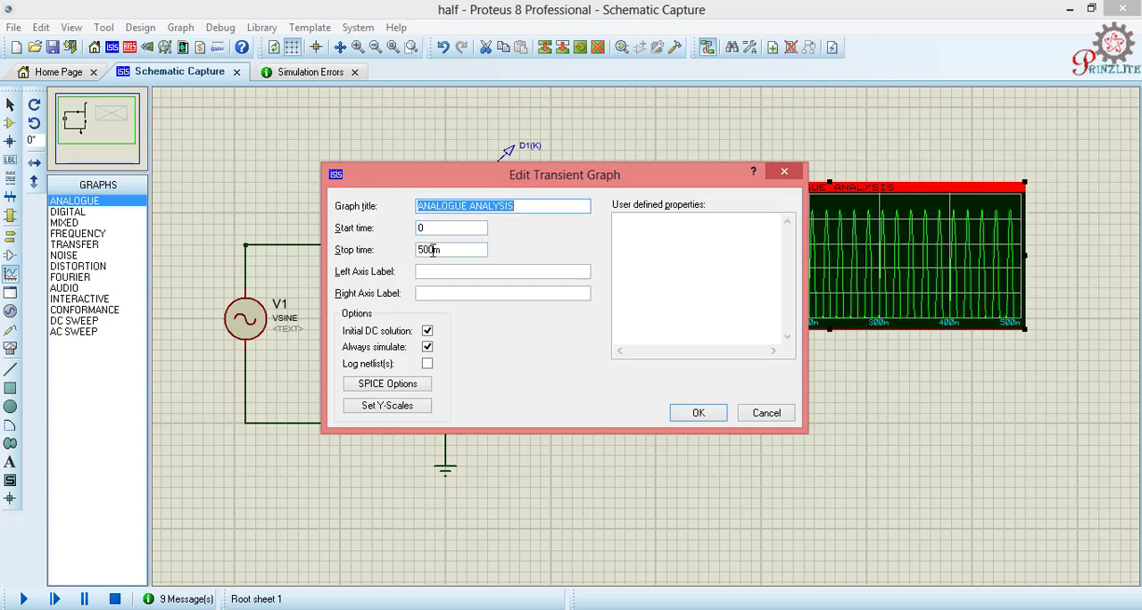
click(431, 250)
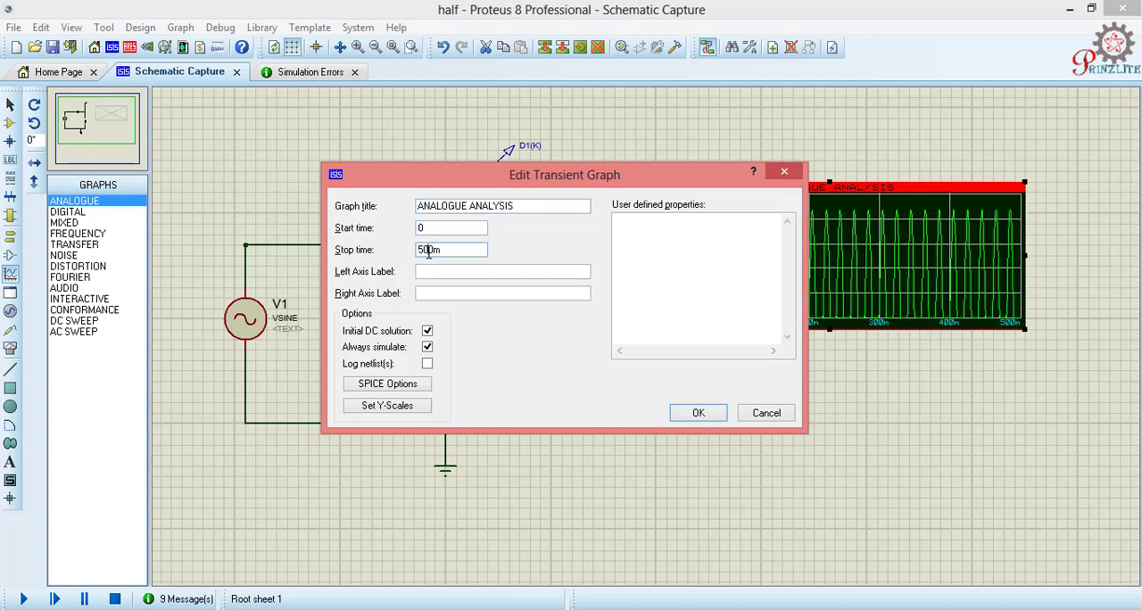
key(BackSpace)
key(BackSpace)
click(698, 415)
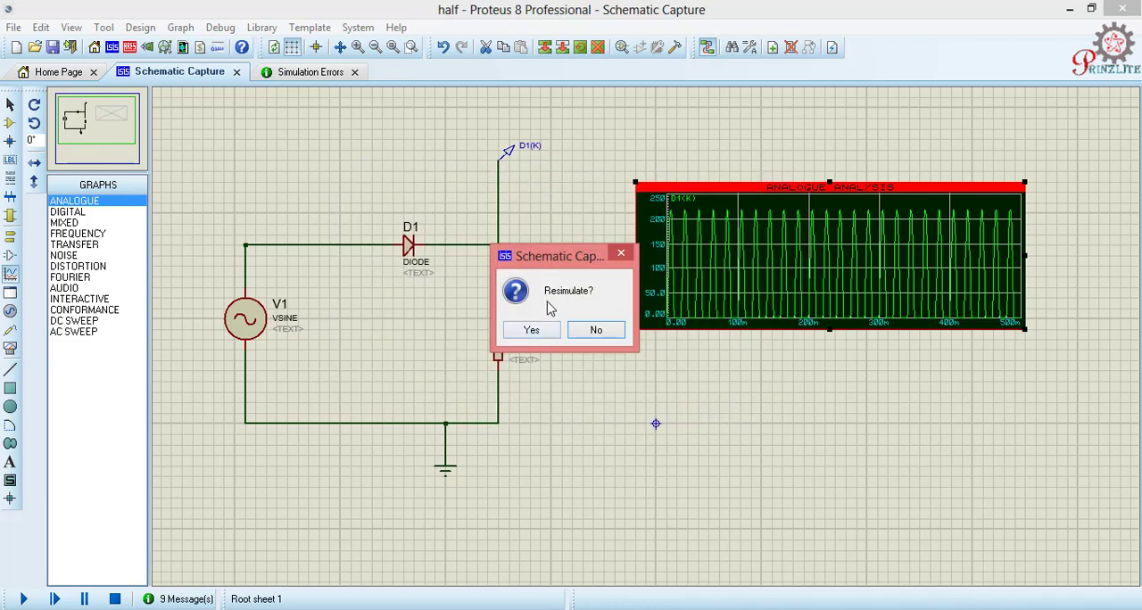
click(540, 331)
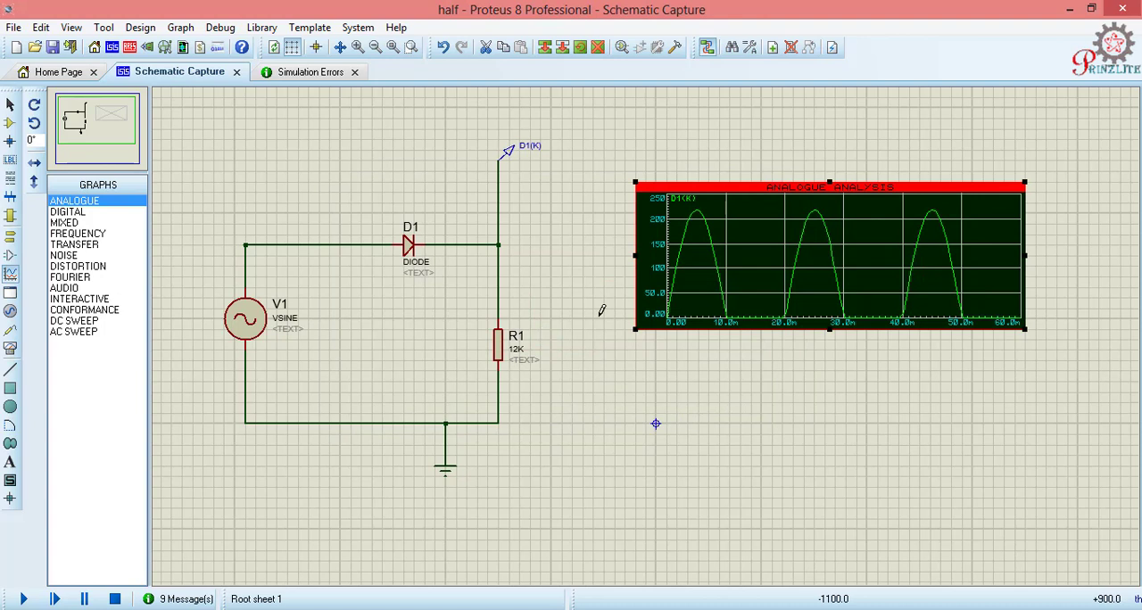